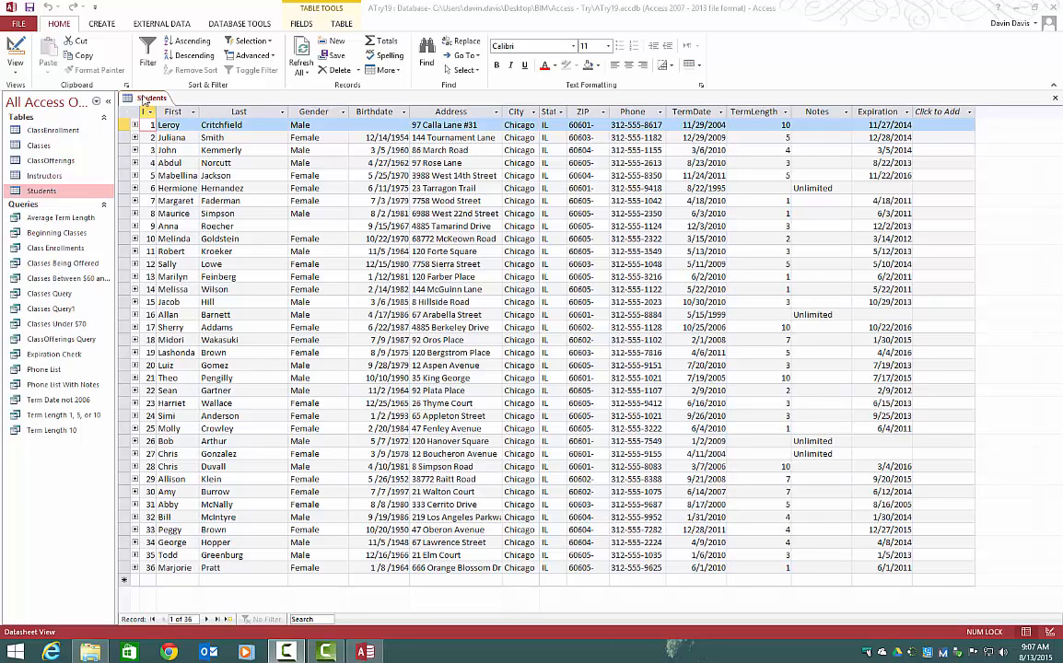
Step: Create a basic form from the Students table and compare its enrollment subform with the first student's expanded enrollment records in the table
left_click(102, 24)
left_click(223, 52)
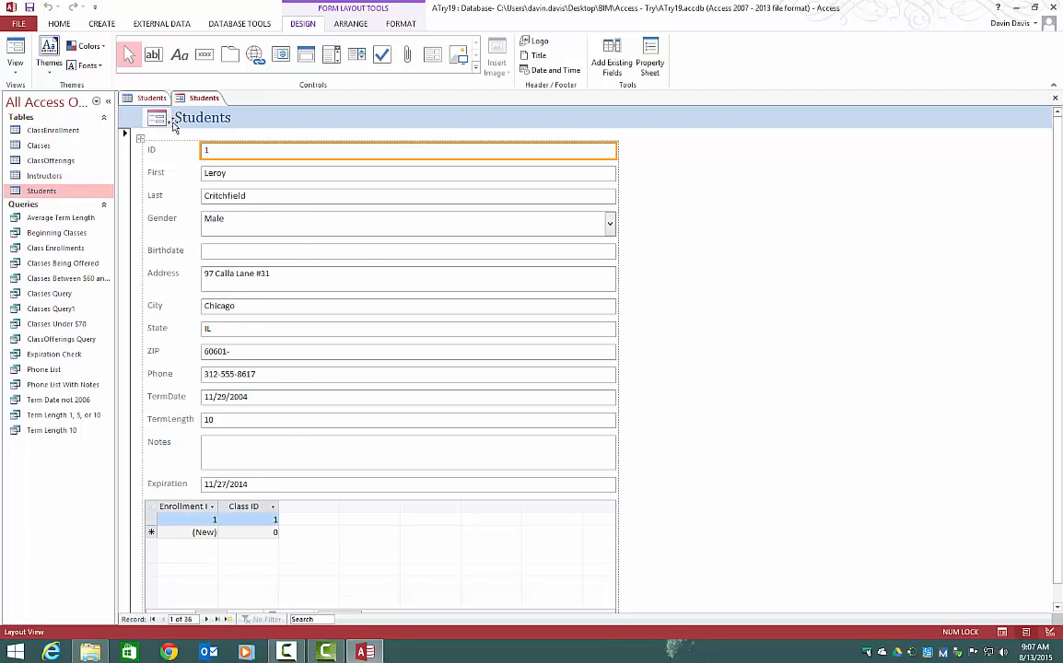
left_click(143, 97)
left_click(135, 126)
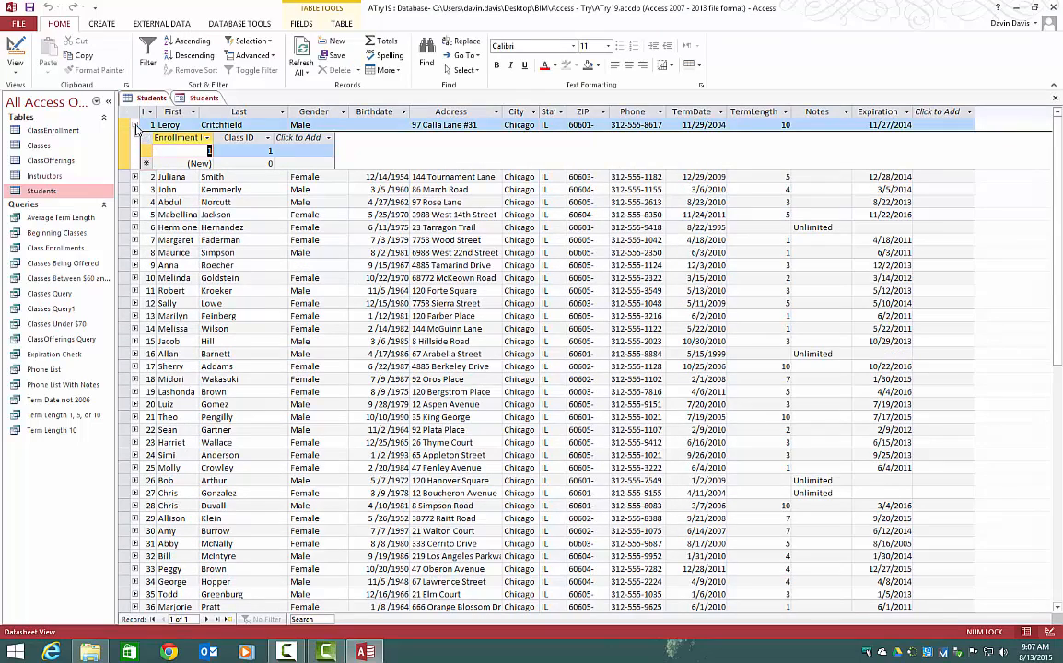
left_click(135, 125)
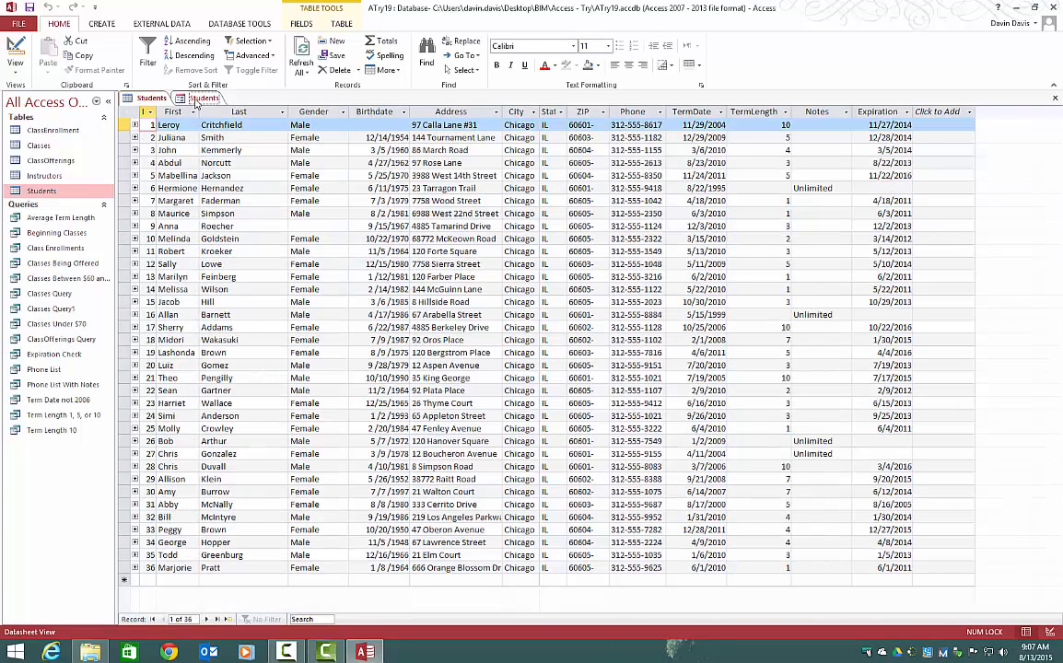
left_click(155, 98)
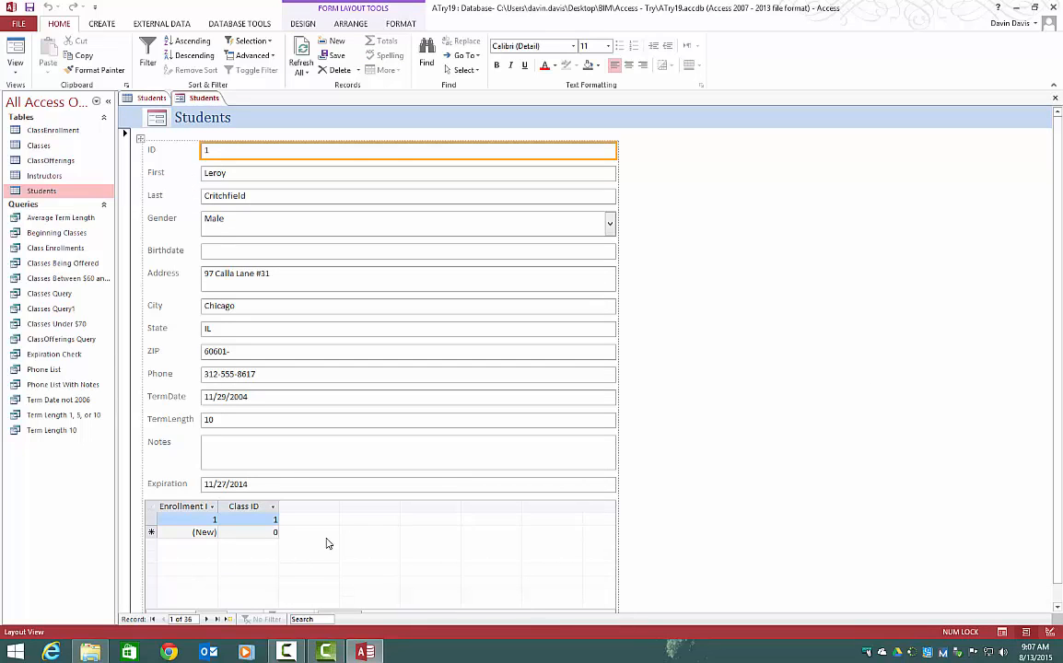
Step: Close the basic Students form without saving its design
right_click(201, 99)
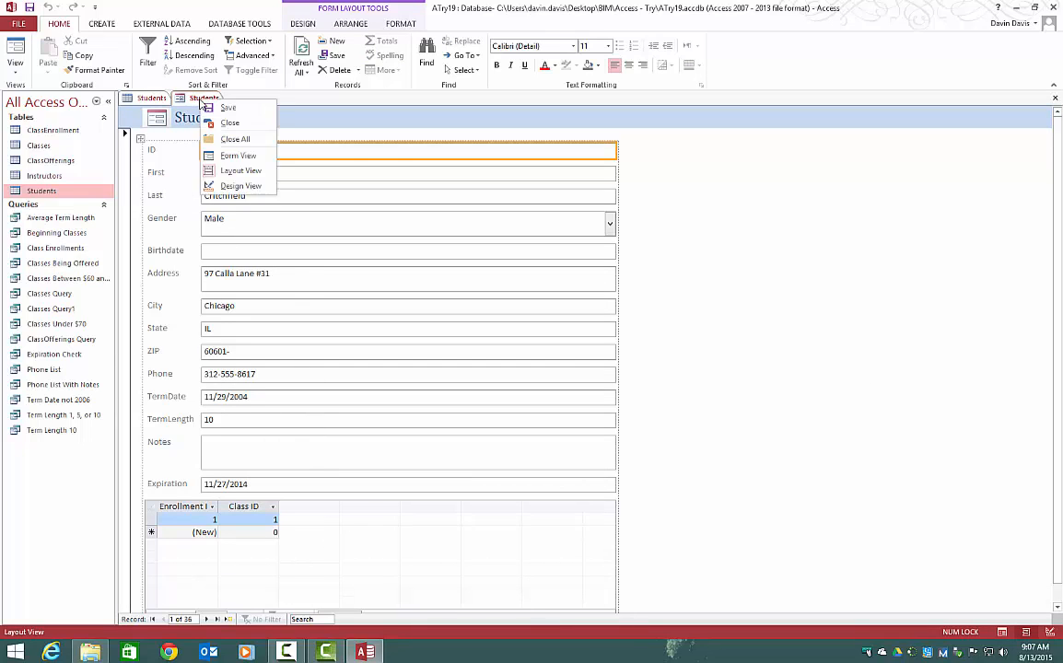
left_click(229, 123)
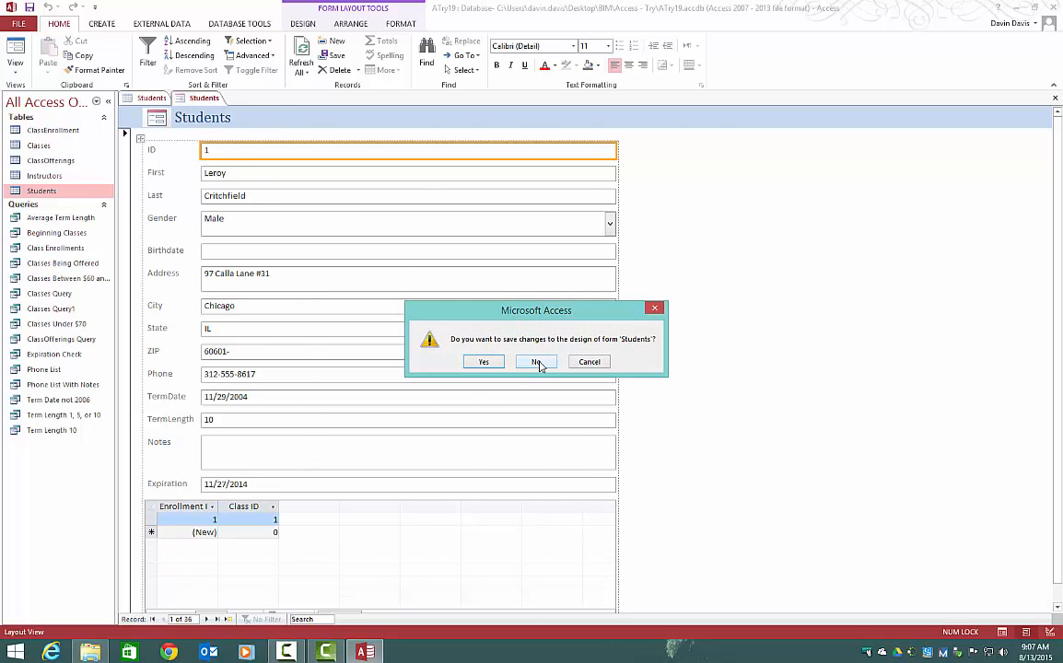
left_click(535, 364)
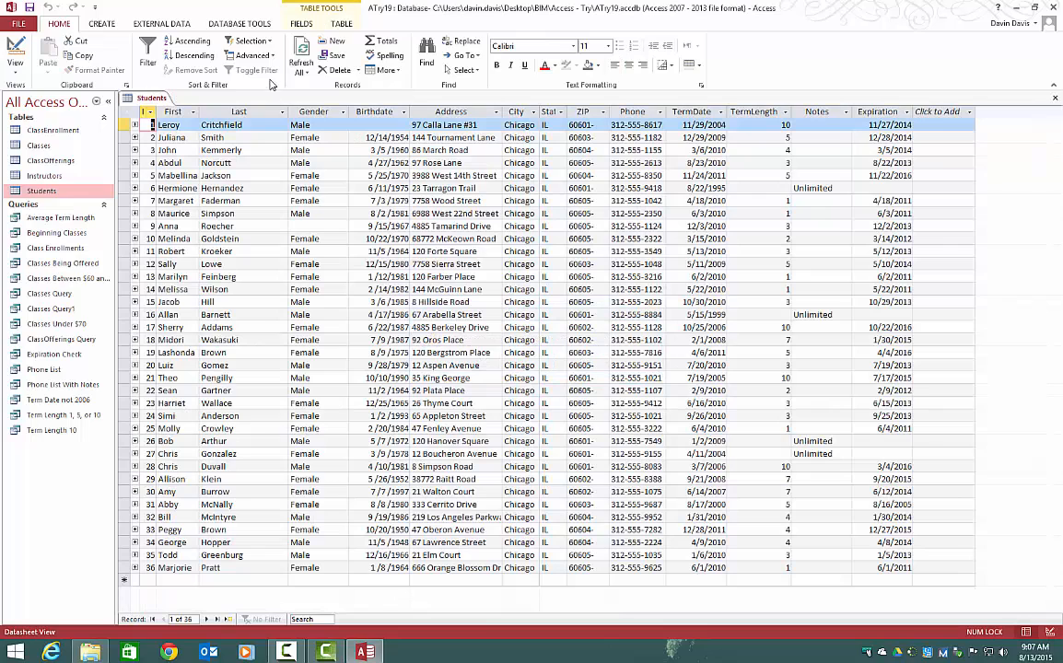
Step: Create a split form from the Students table
left_click(89, 20)
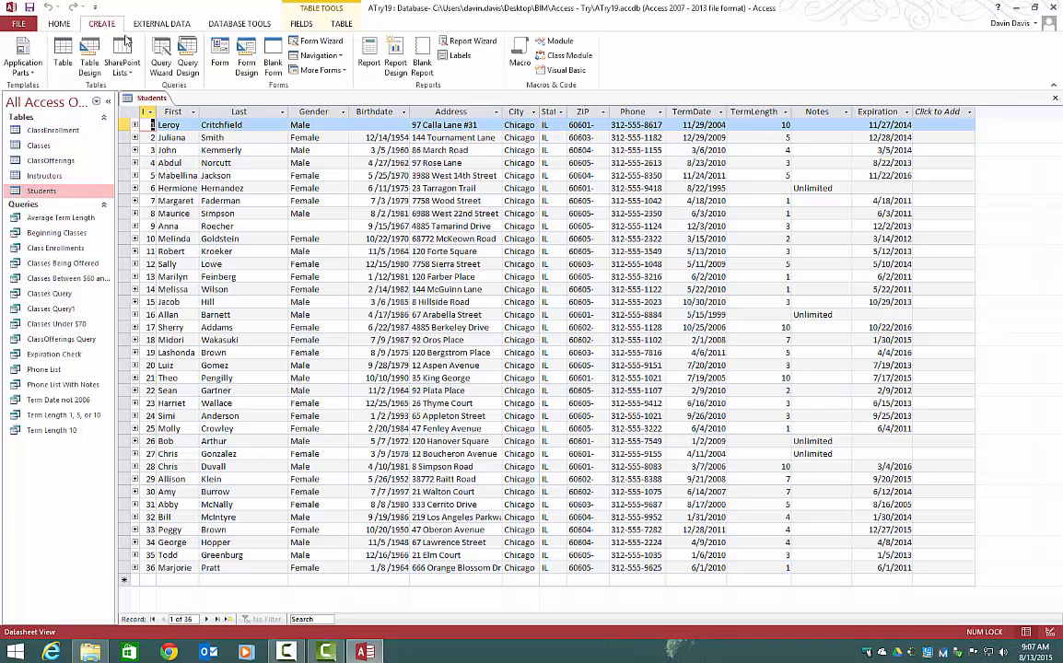
left_click(319, 70)
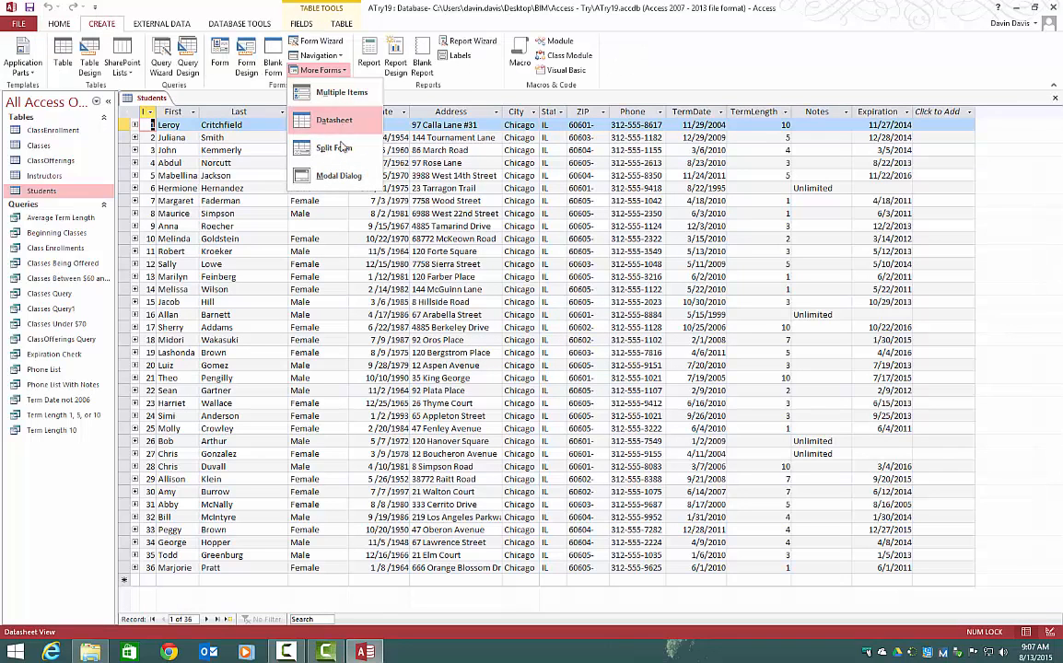
left_click(333, 149)
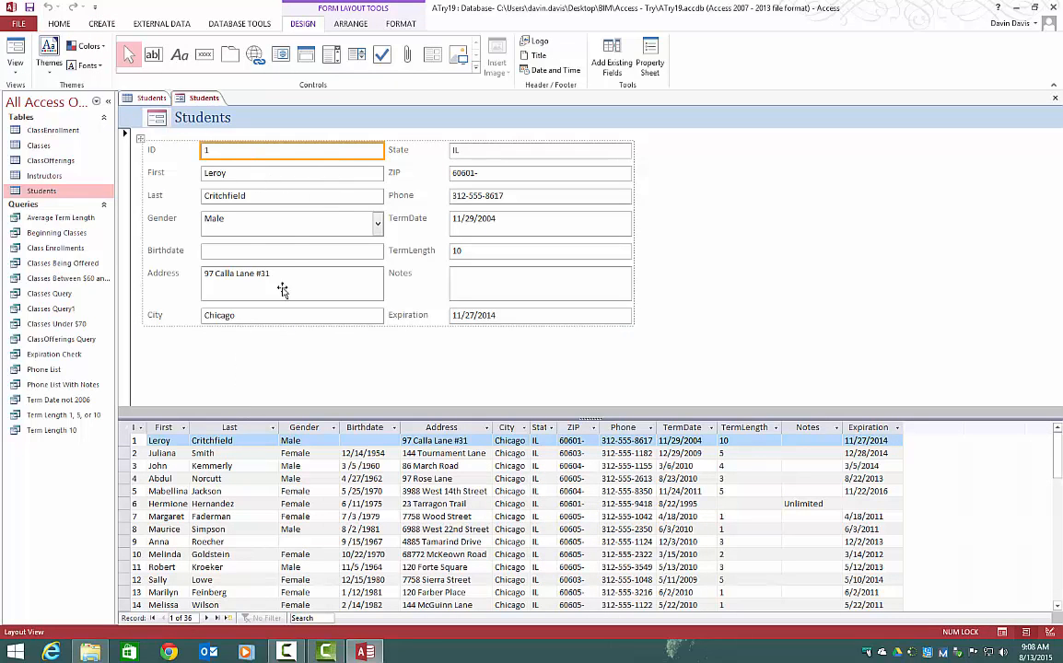
Step: Browse student records 2 through 6 in the split form's datasheet and check the matching details in the single-record portion
left_click(226, 453)
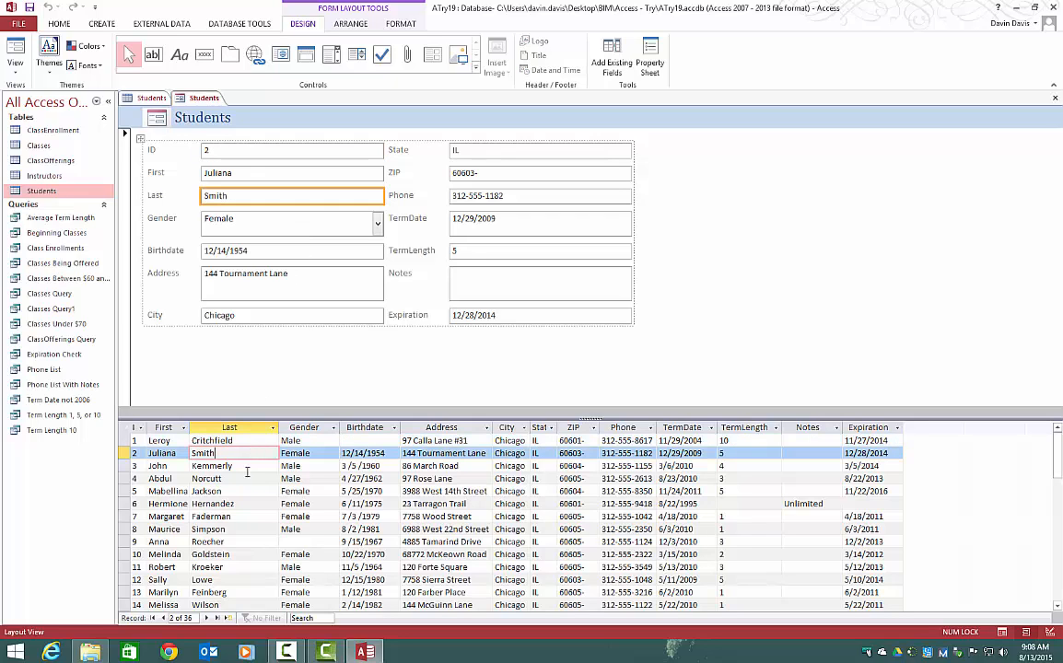
left_click(249, 466)
left_click(249, 478)
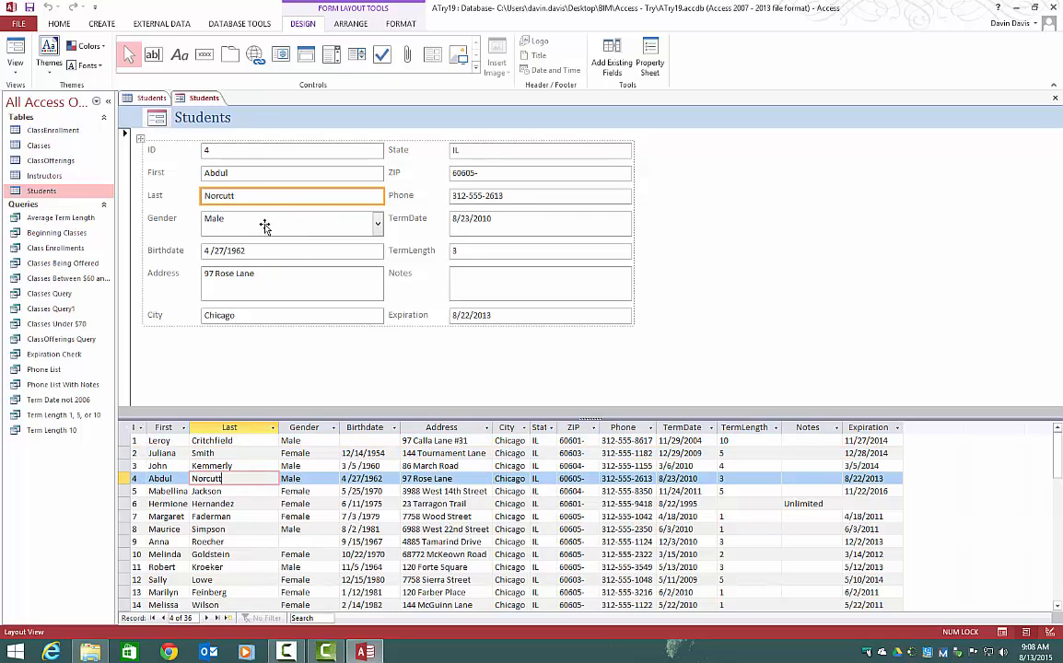
left_click(244, 492)
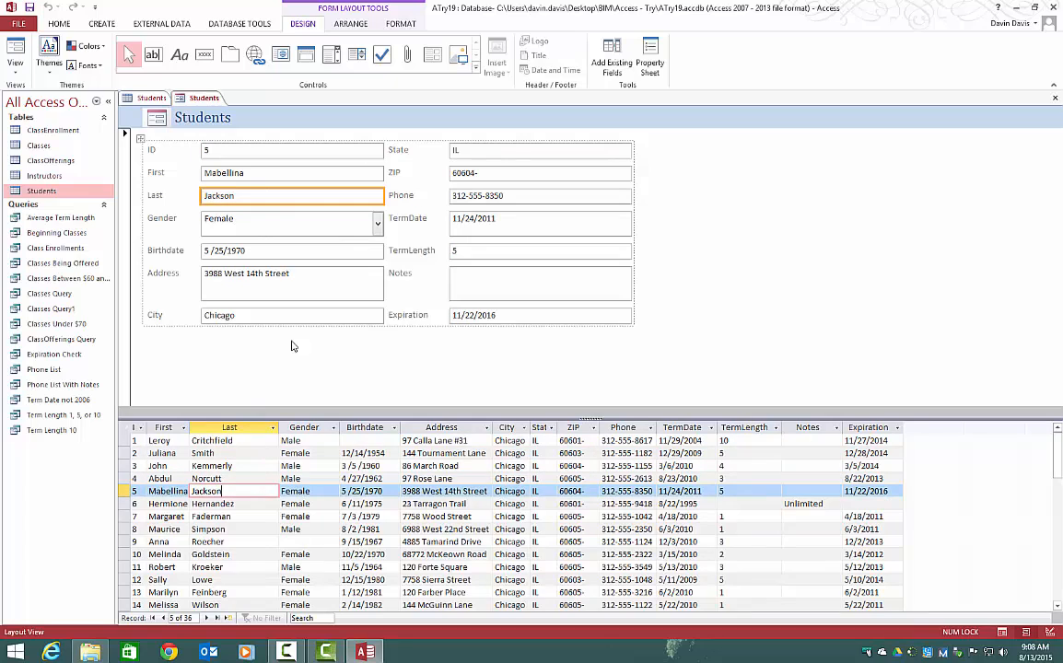
left_click(254, 503)
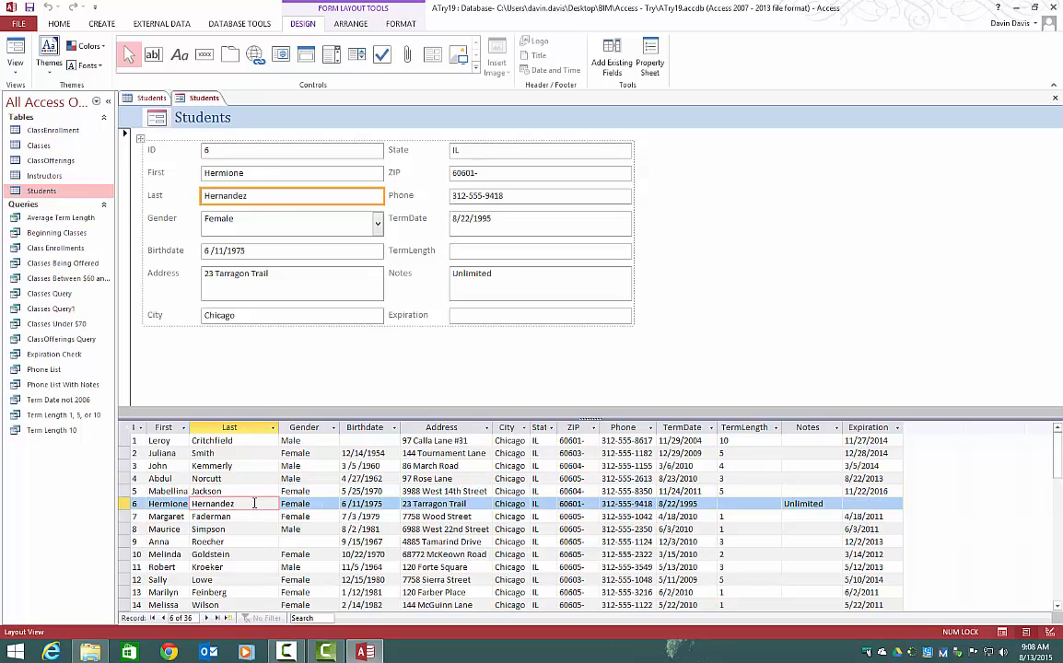
scroll(254, 503, "down", 5)
scroll(254, 503, "up", 5)
left_click(269, 153)
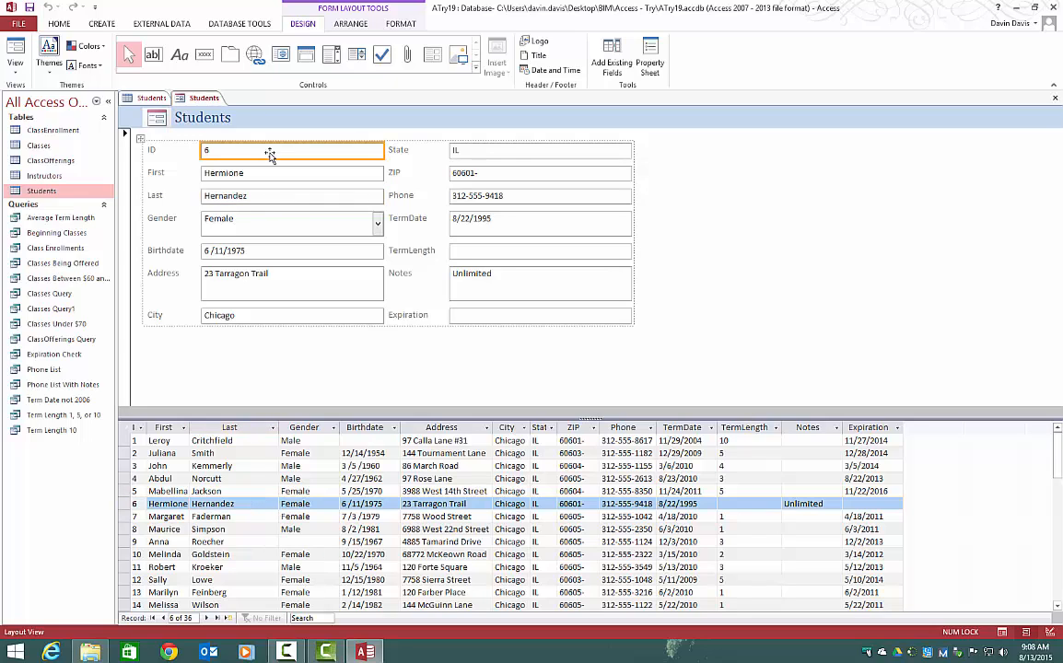
Step: Close the split form without saving its design and close the Students table
right_click(201, 98)
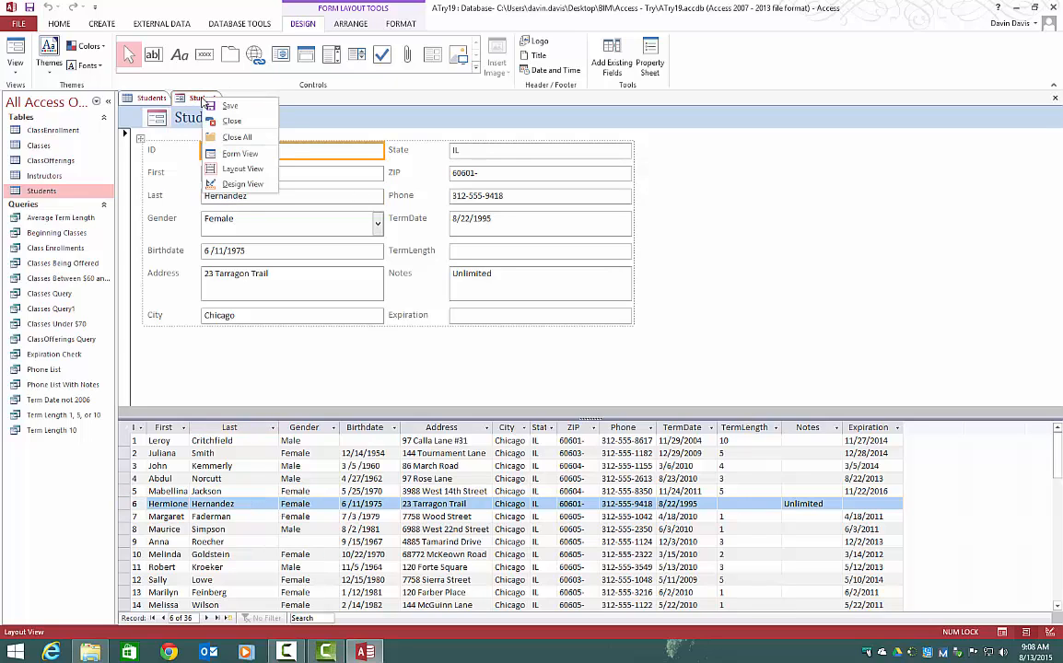
left_click(232, 120)
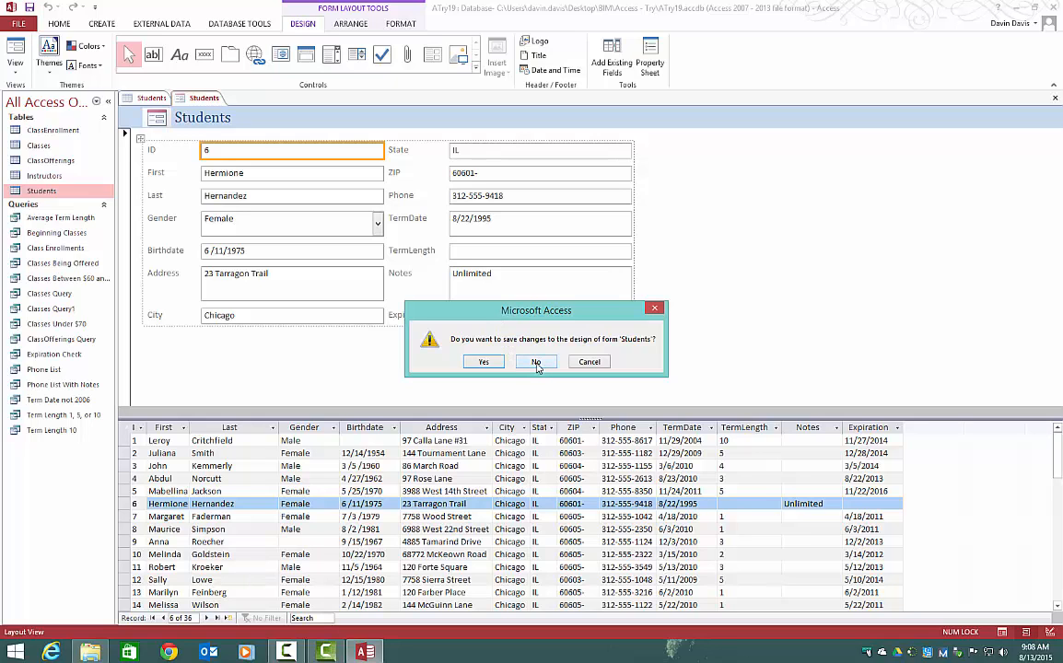
left_click(536, 362)
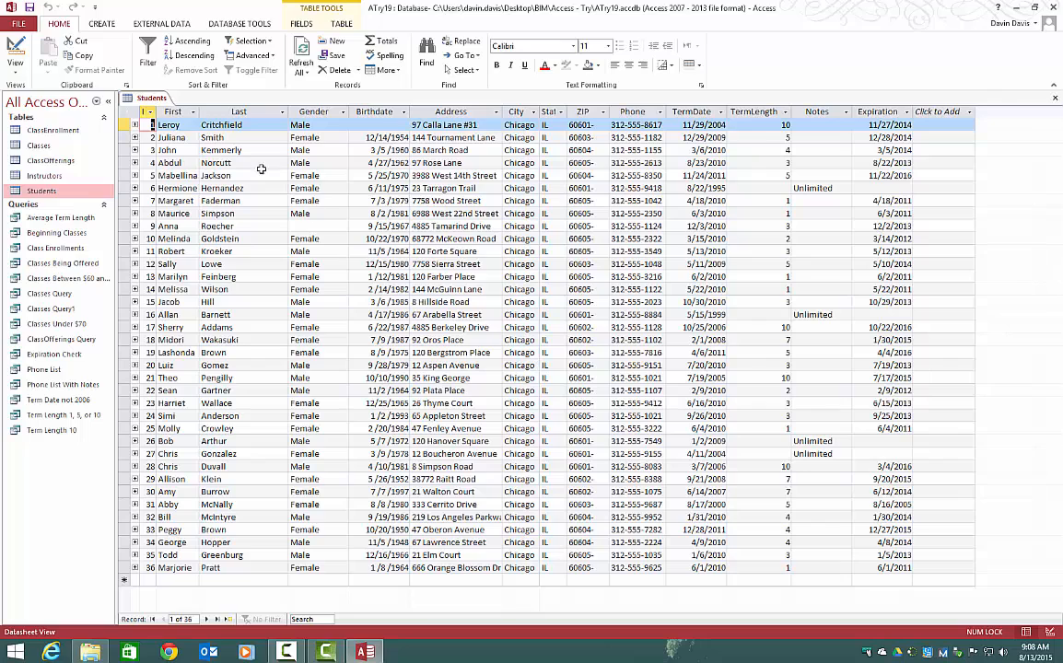
right_click(148, 97)
left_click(170, 128)
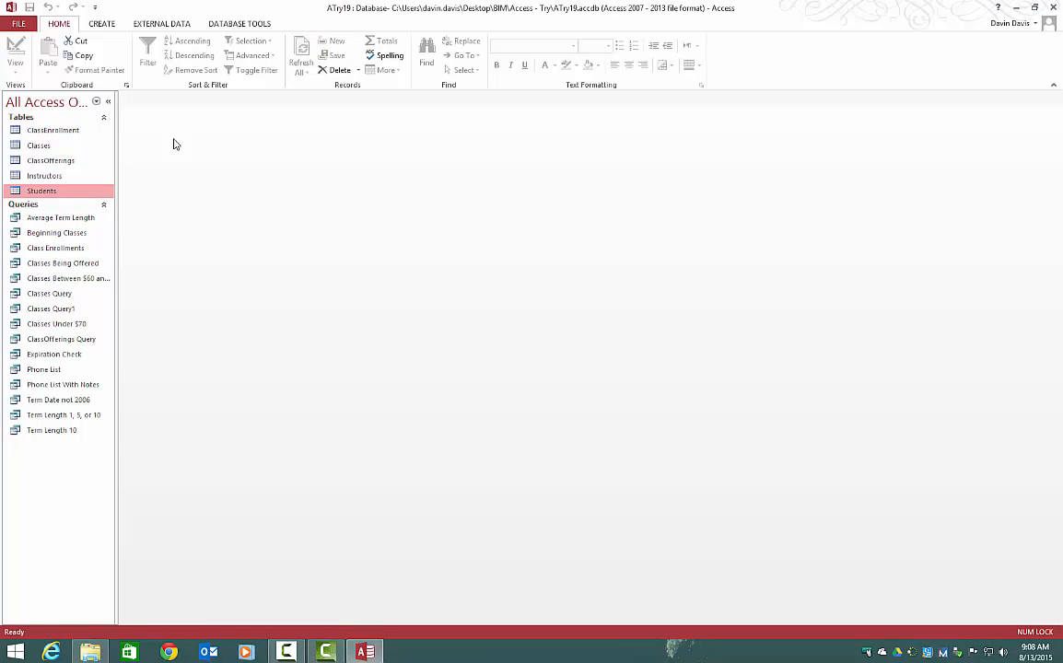
Step: Start the Form Wizard and add all fields from the Classes table to the form
left_click(95, 25)
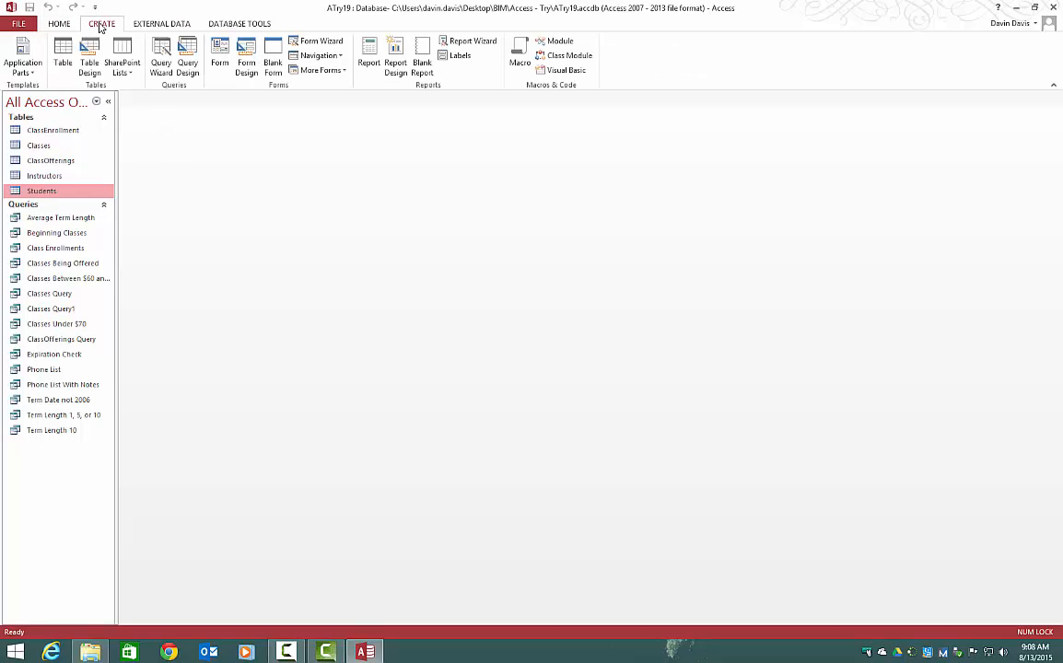
left_click(313, 45)
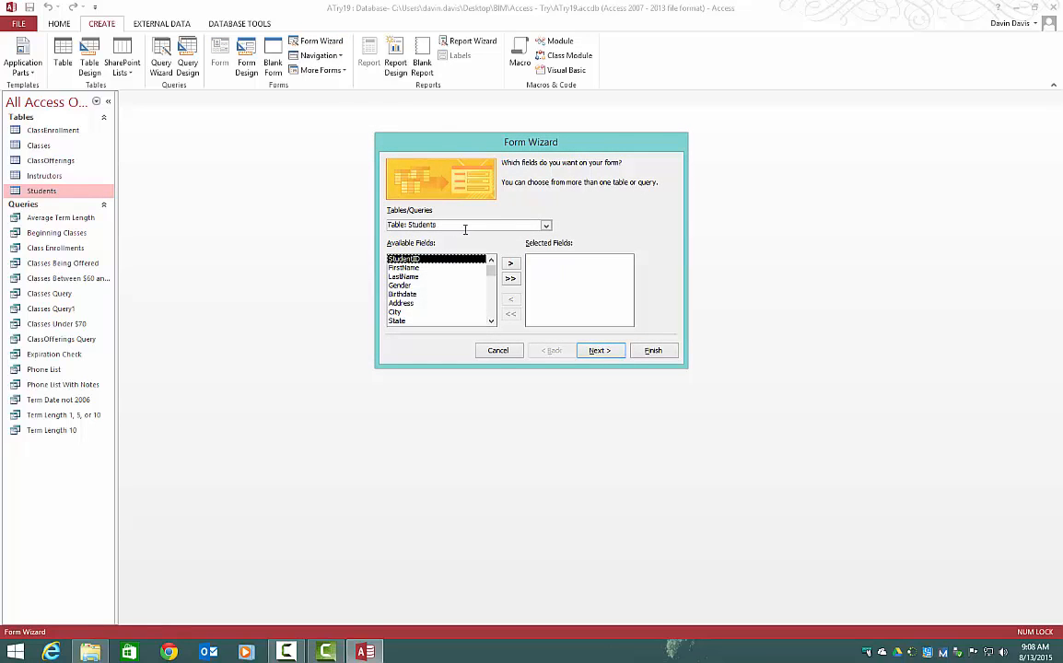
left_click(549, 227)
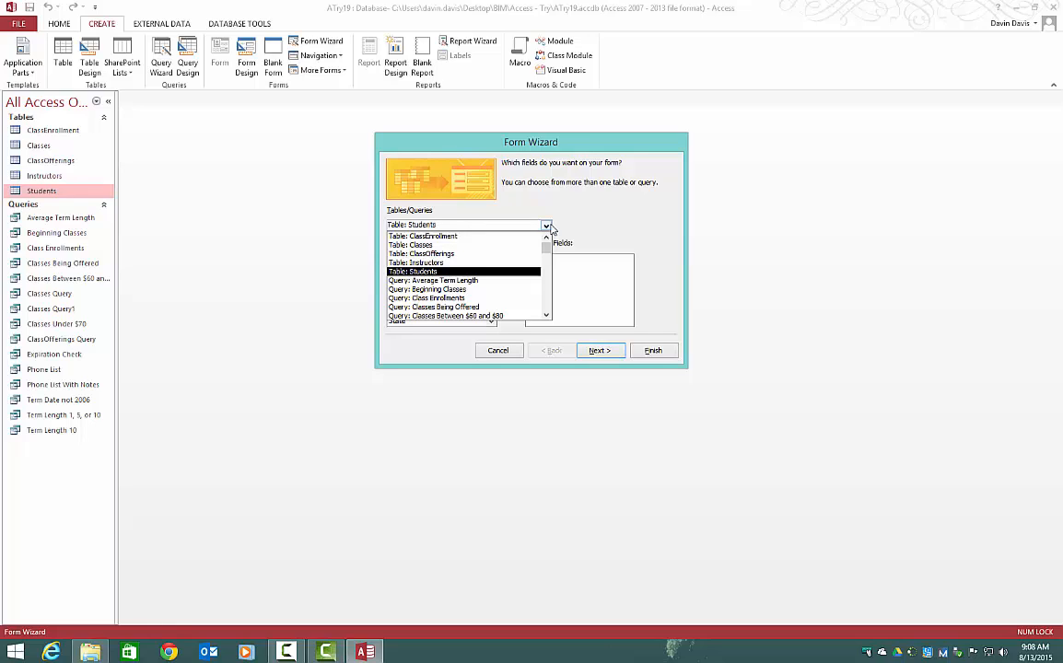
left_click(491, 245)
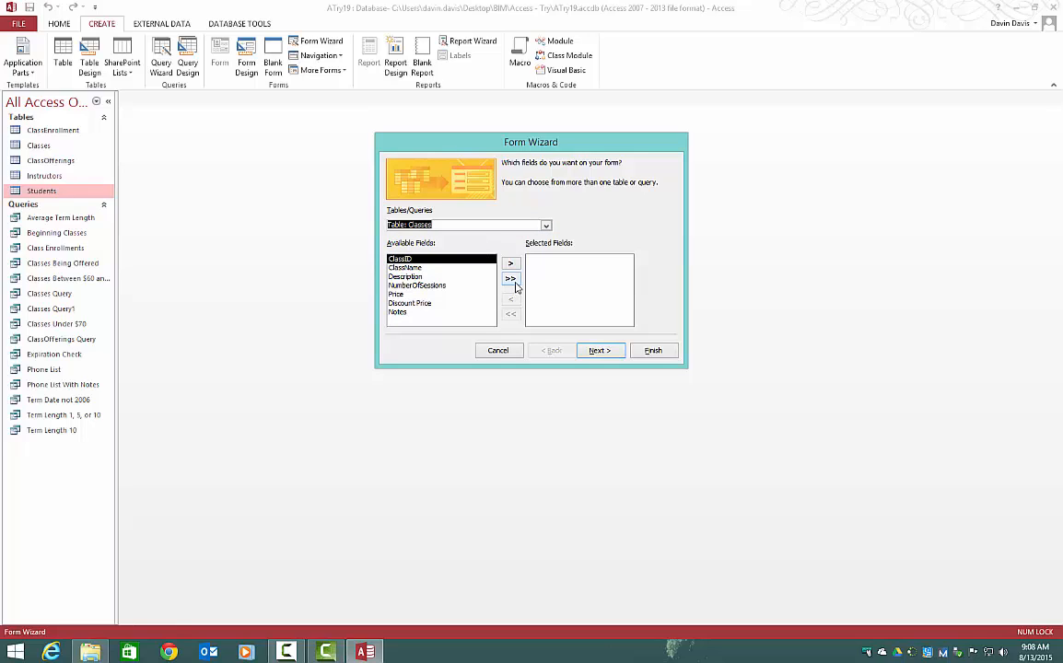
left_click(512, 280)
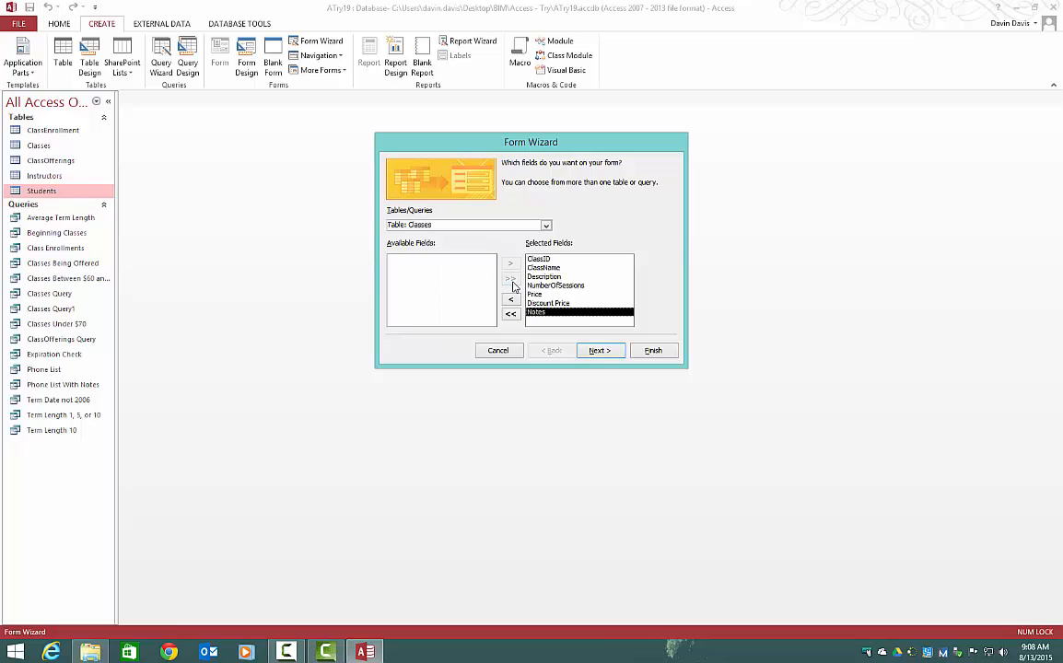
Step: Preview the wizard's other form layouts, choose Columnar, and finish the form titled Classes, opening it to view or enter information
left_click(600, 351)
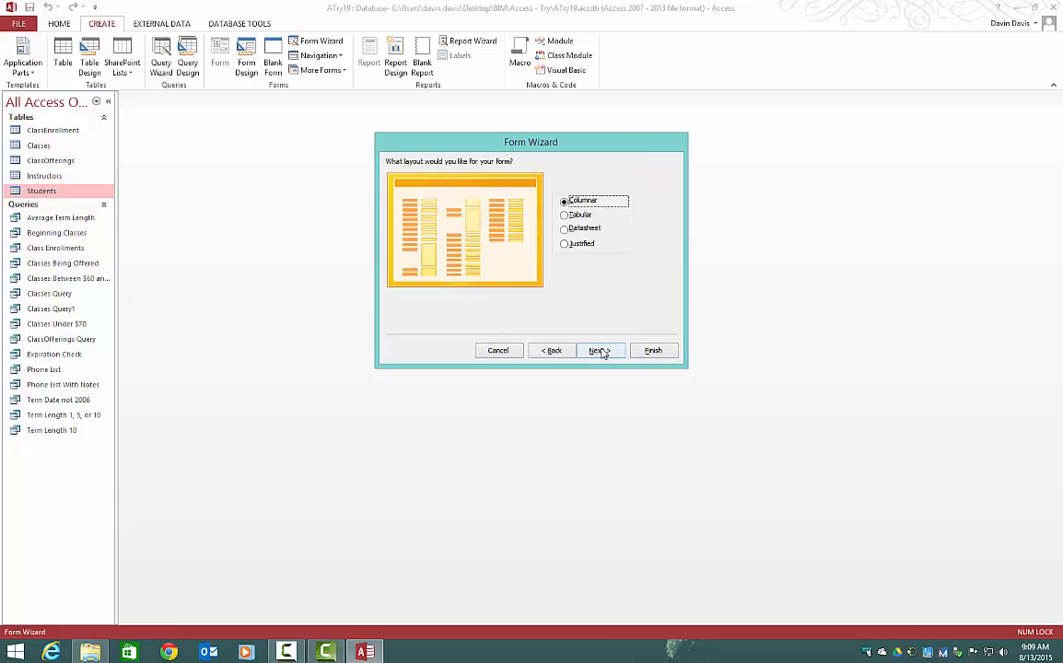
left_click(576, 214)
left_click(585, 231)
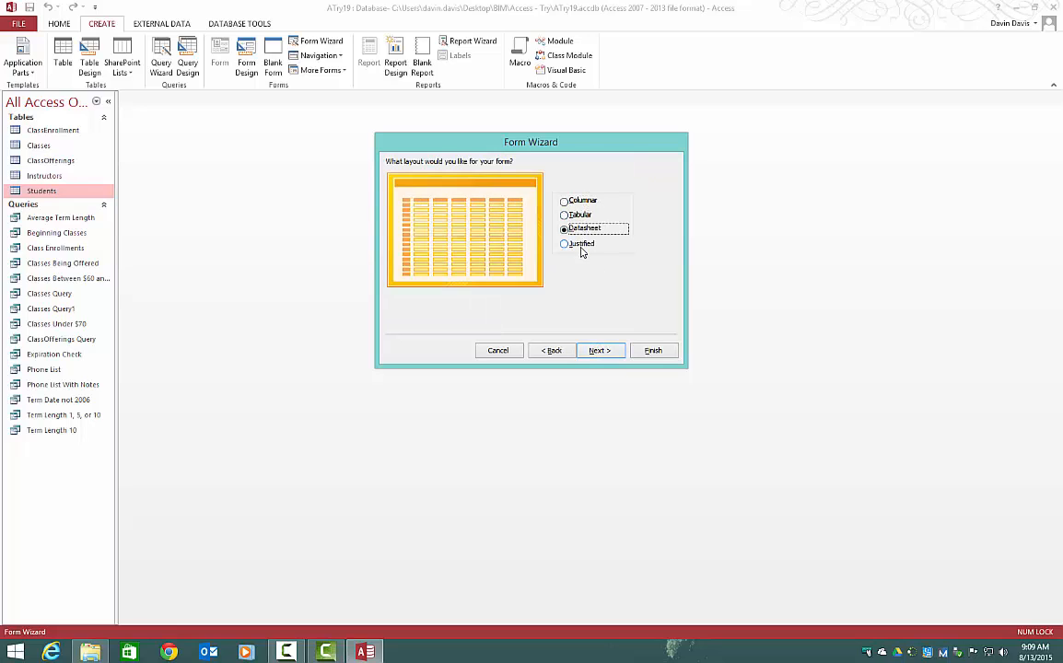
left_click(580, 244)
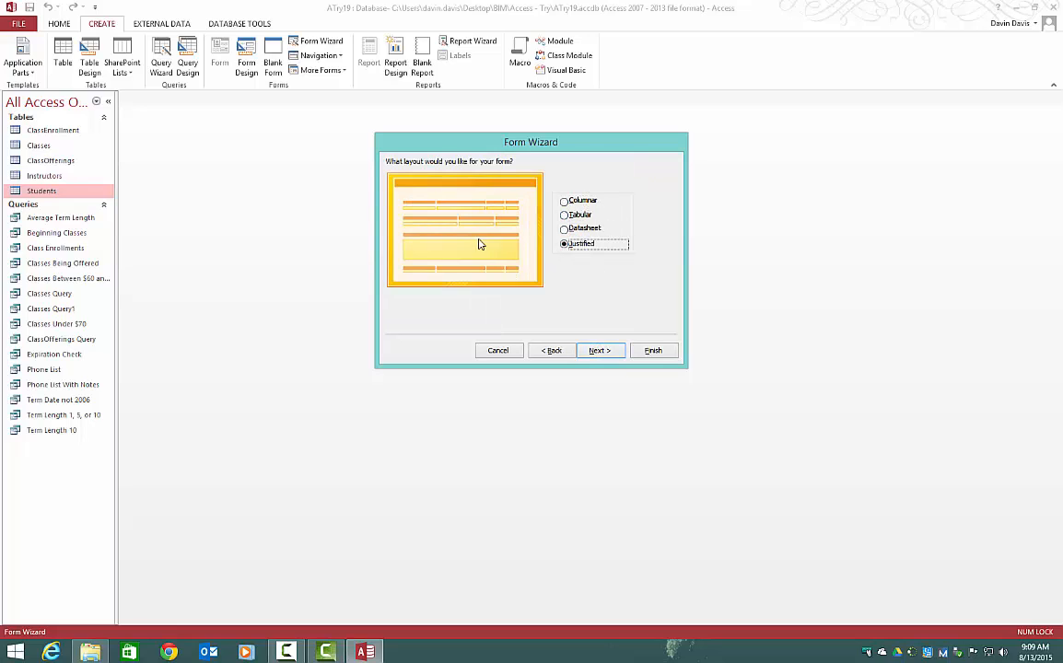
left_click(566, 201)
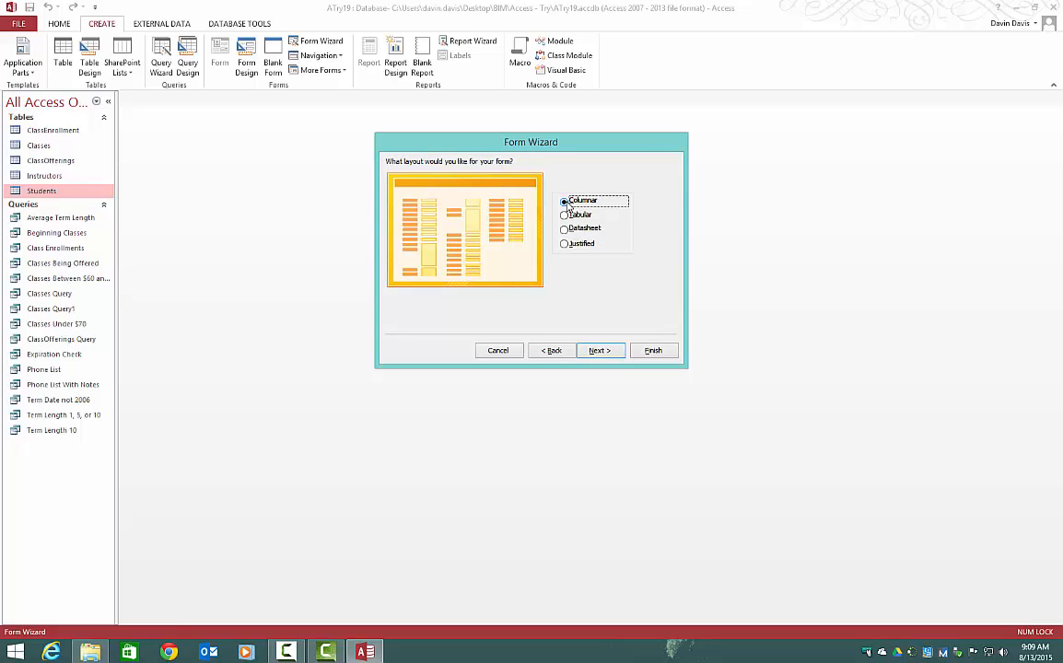
left_click(600, 351)
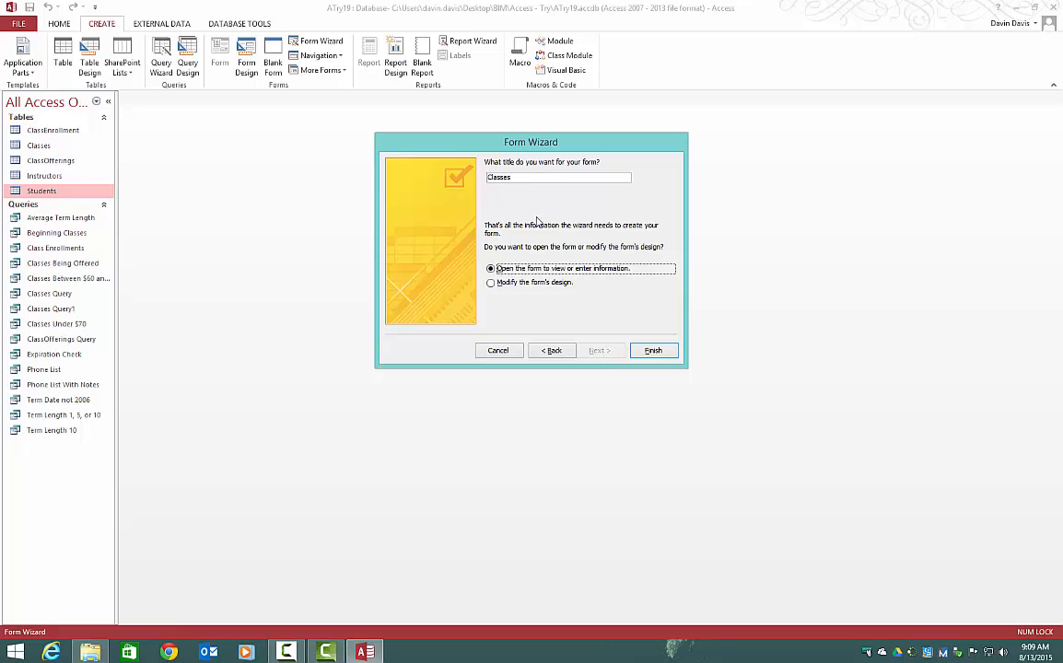
left_click(652, 351)
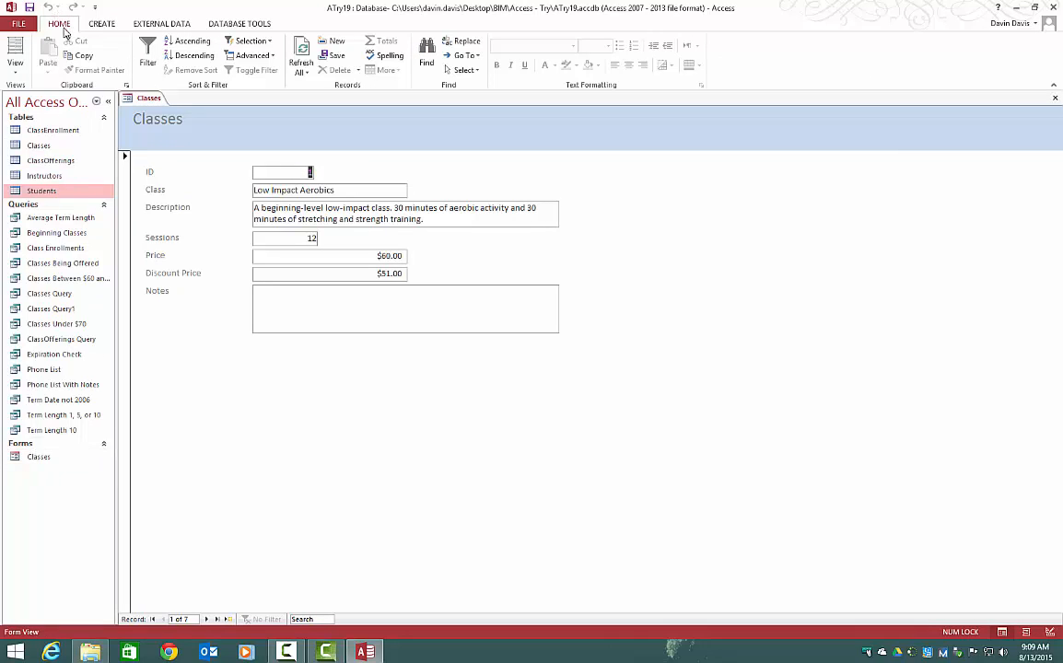
Step: Switch the Classes form to Layout View and review the available design, arrange and format tools
left_click(15, 69)
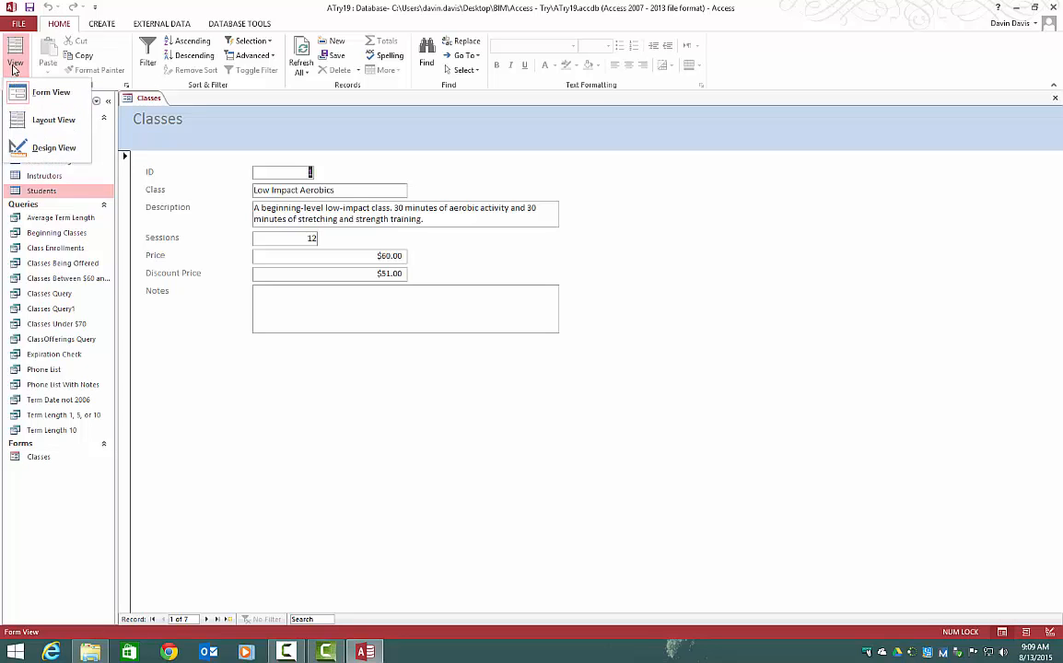
left_click(30, 124)
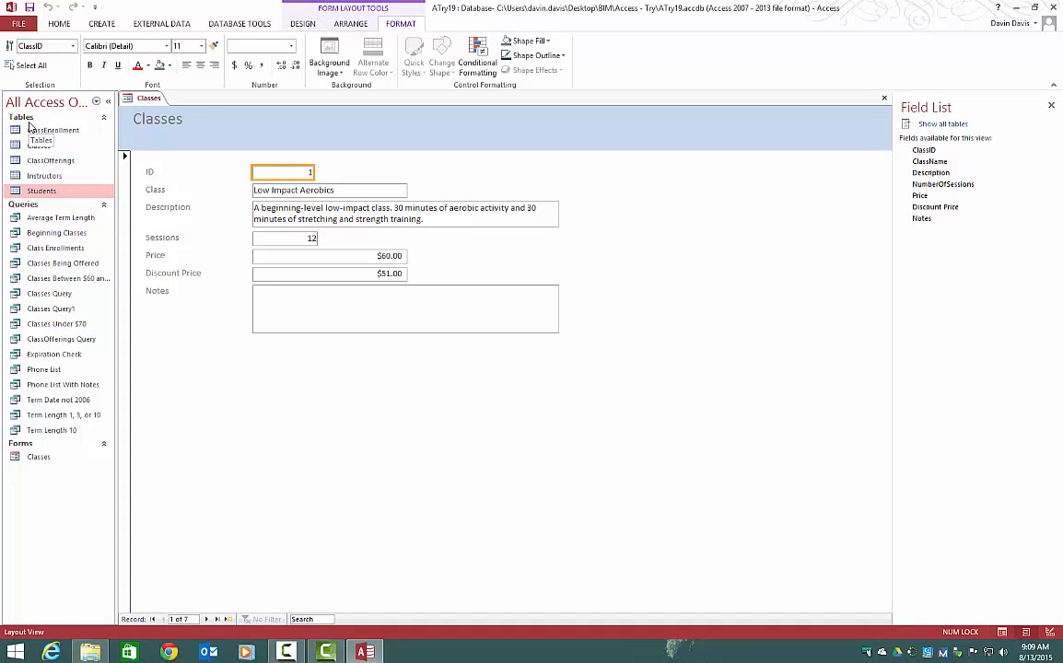
left_click(305, 25)
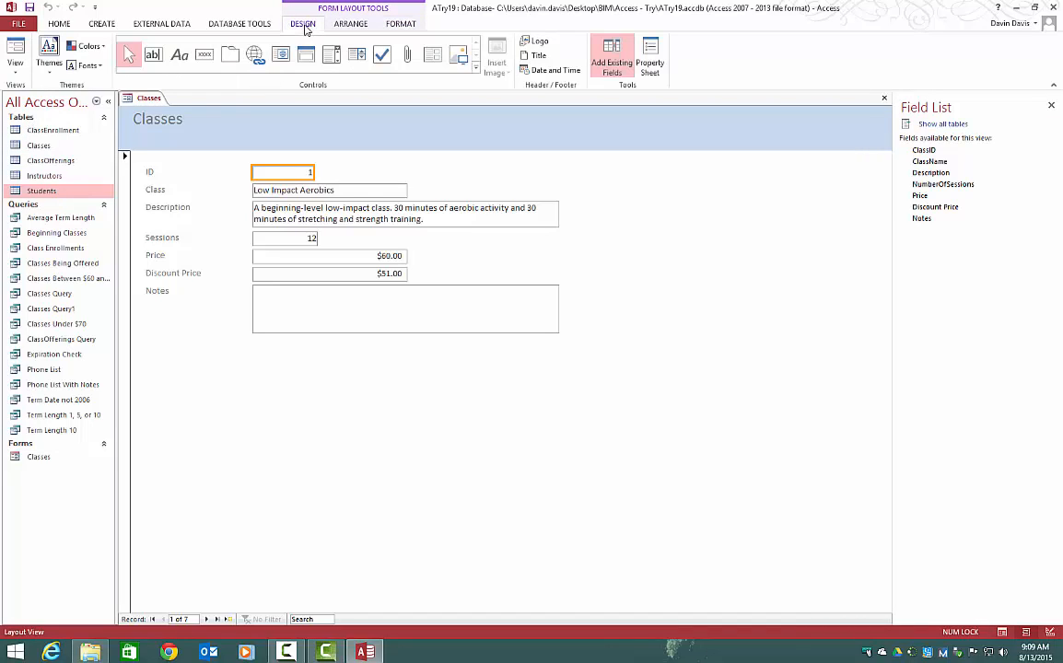
scroll(315, 24, "down", 1)
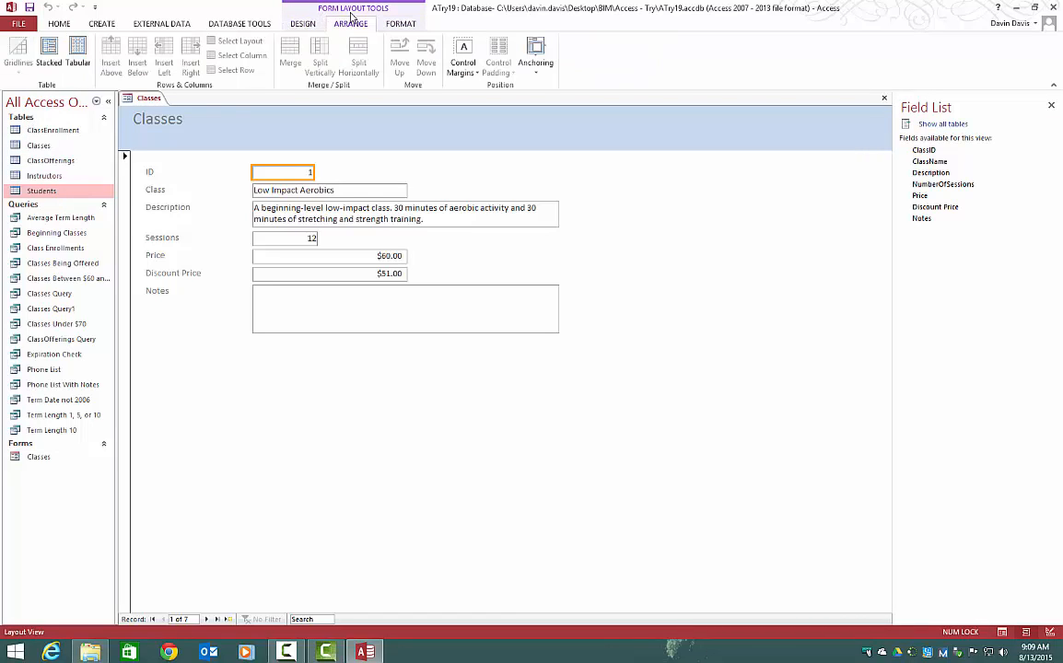
left_click(399, 25)
scroll(314, 25, "up", 2)
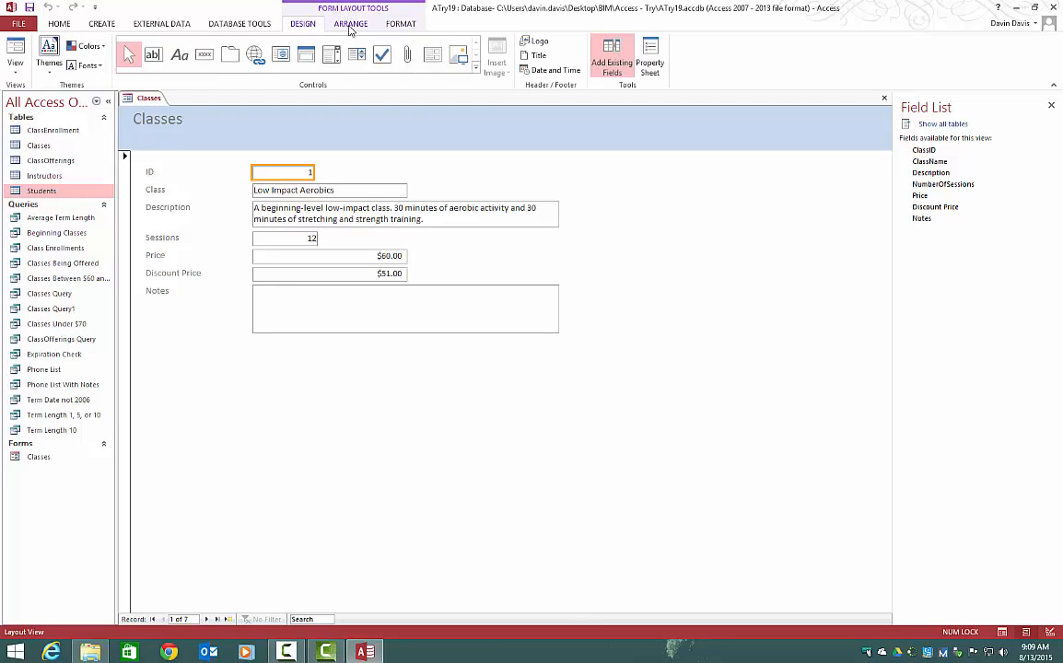
Step: Apply the fourth built-in Office theme, the one giving a light teal header, to the Classes form and check the theme gallery again
scroll(318, 26, "down", 1)
left_click(302, 25)
left_click(50, 57)
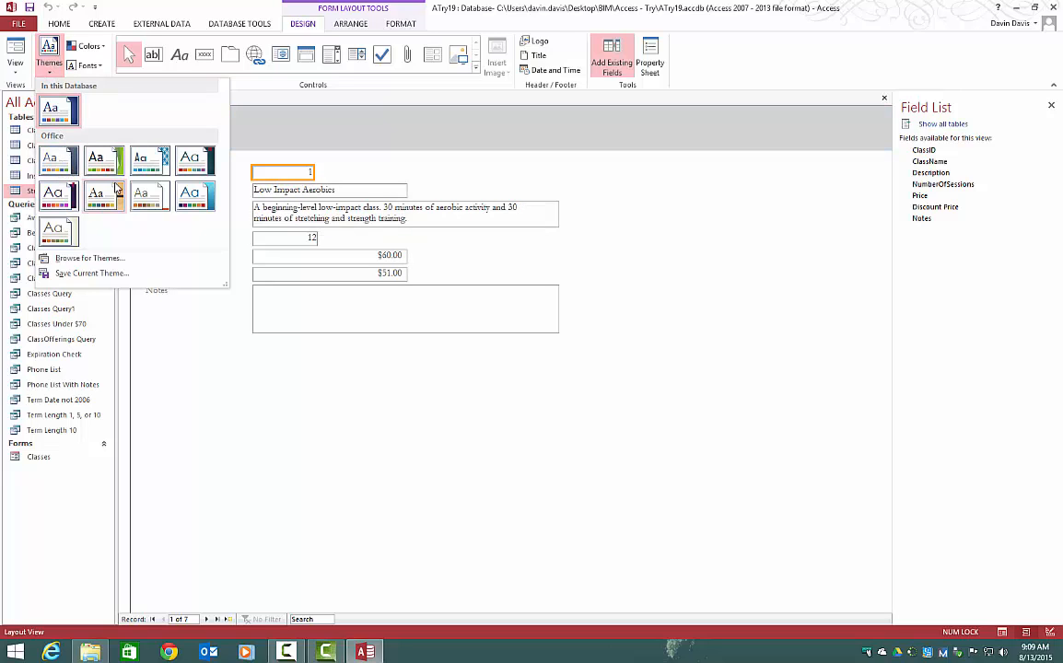
left_click(182, 169)
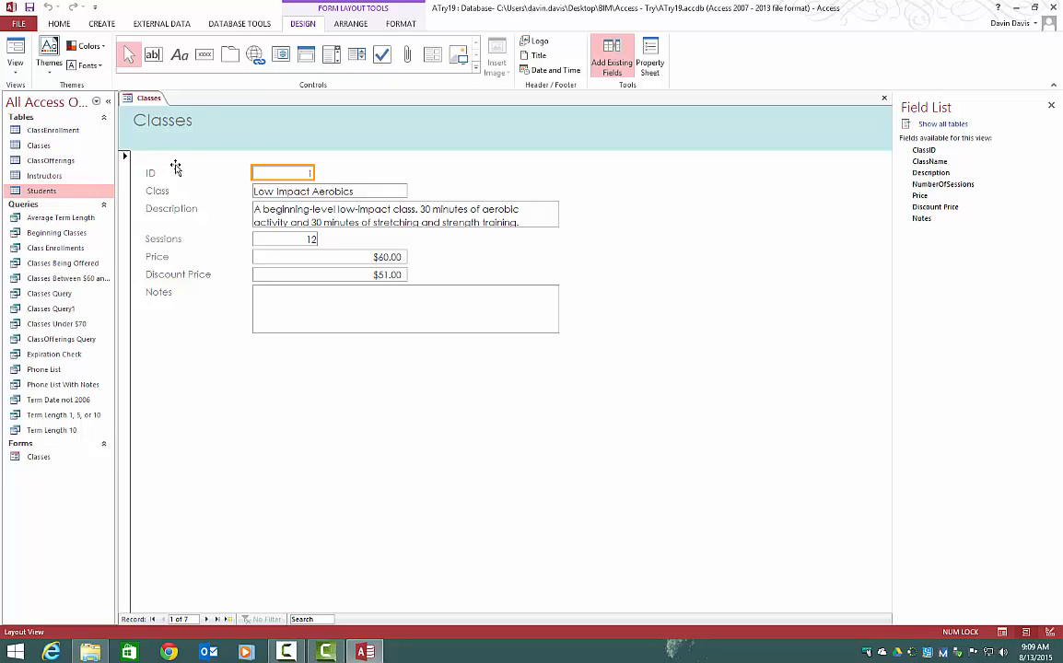
left_click(49, 57)
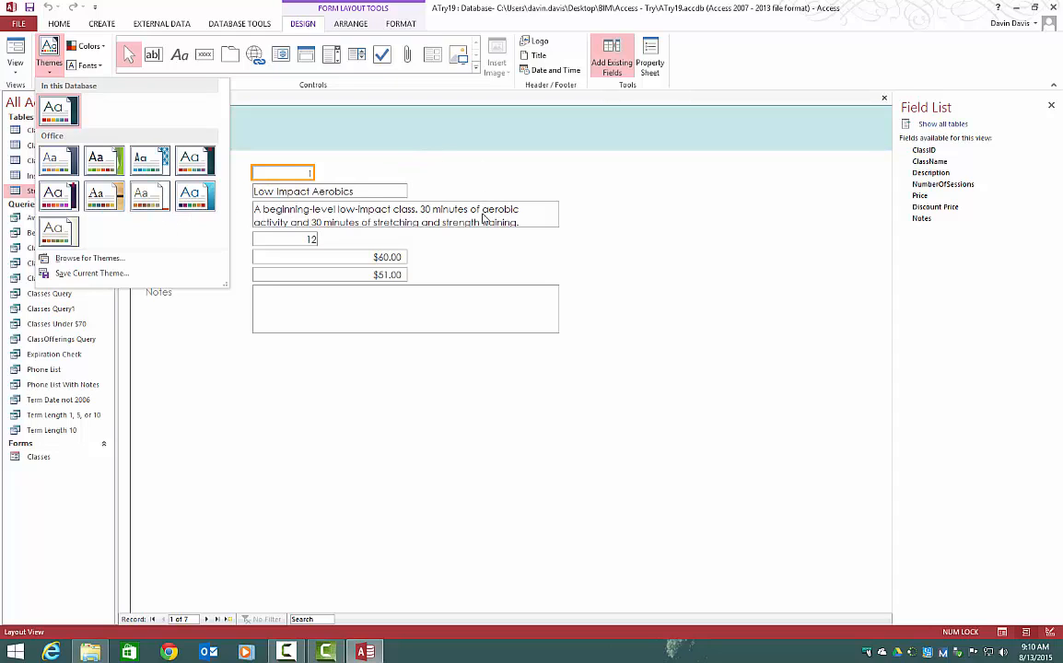
left_click(536, 223)
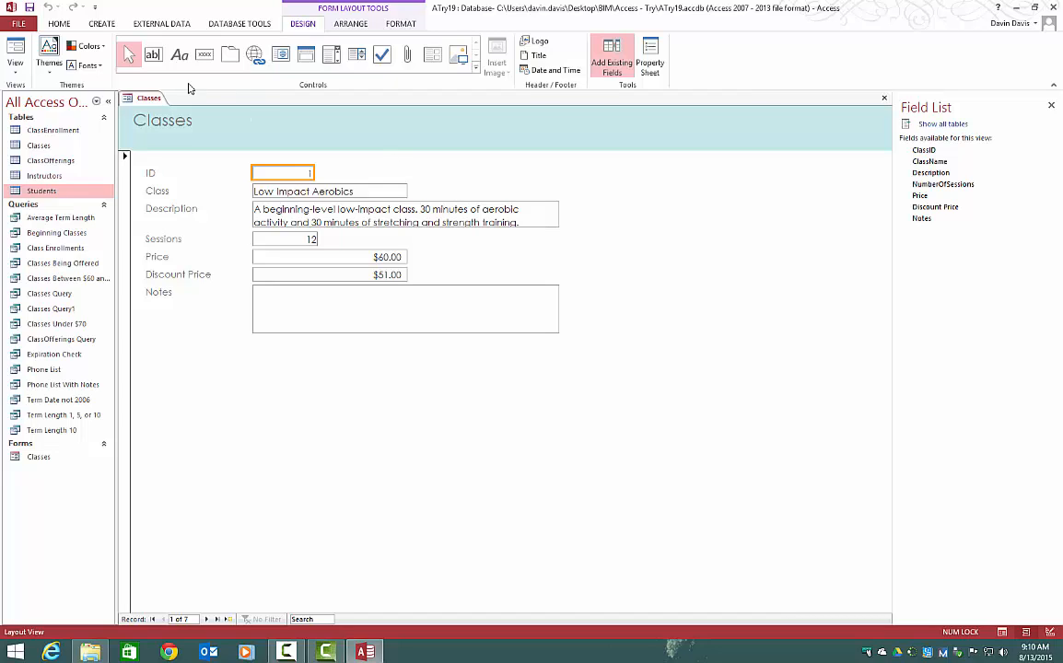
Step: Set the form's theme colors to Violet II and its theme fonts to Century Gothic
left_click(89, 46)
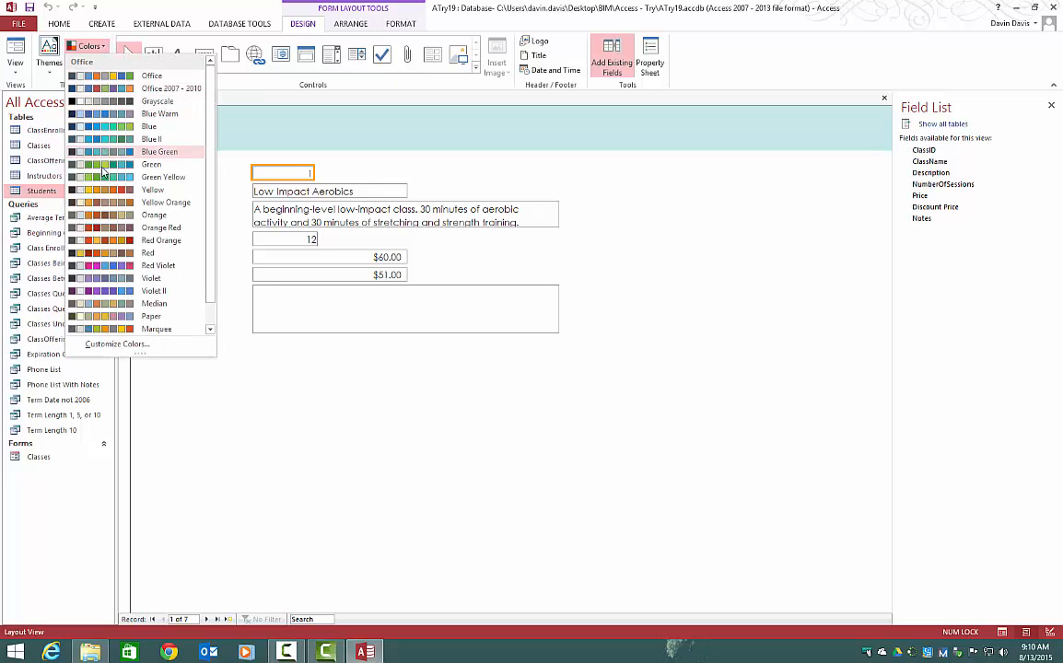
left_click(103, 290)
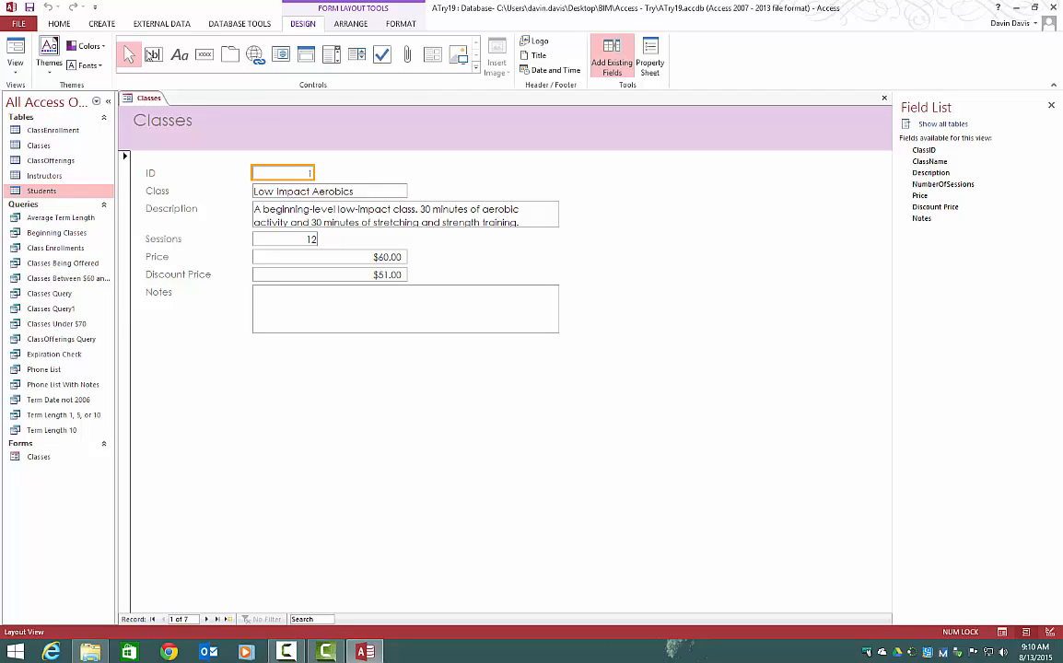
left_click(90, 66)
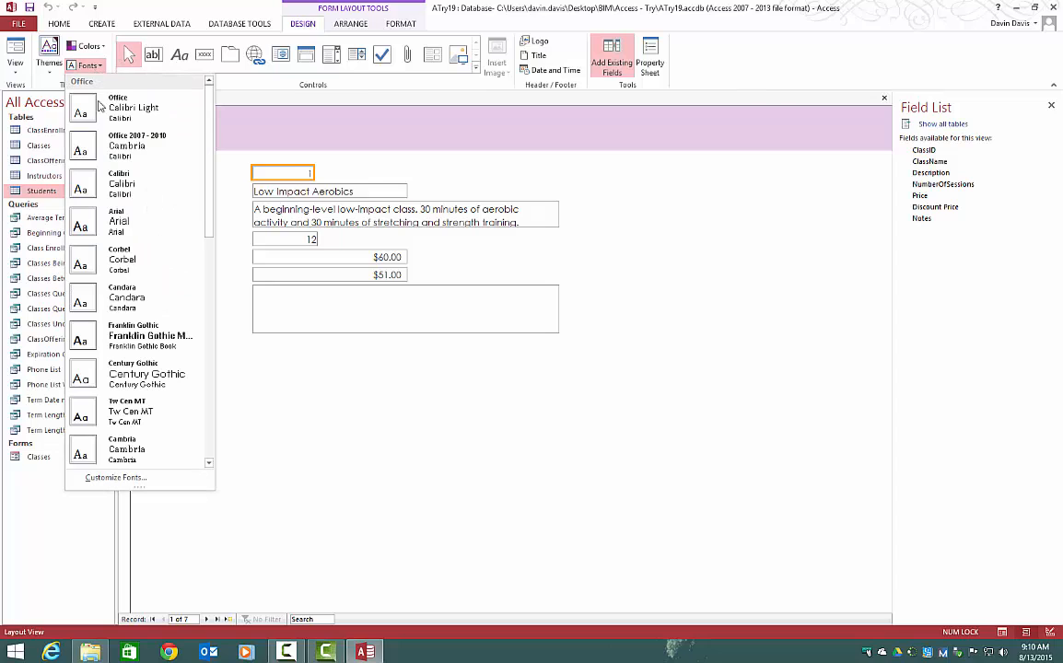
left_click(120, 375)
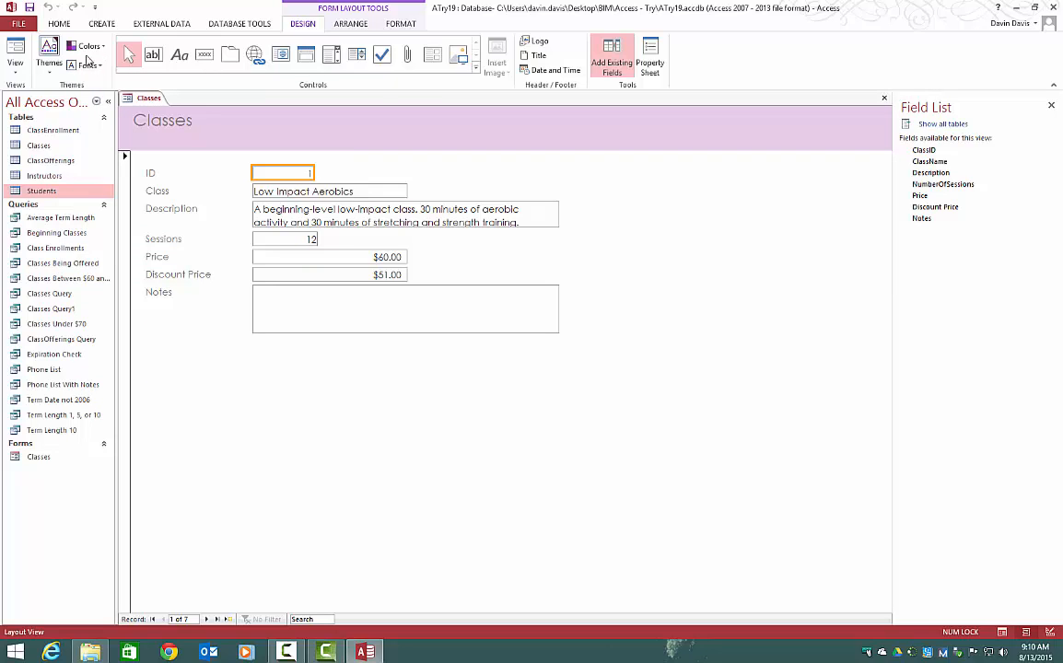
Step: Switch the Classes form between Form View and Layout View, and try selecting the Description and Sessions contents in Form View
left_click(15, 51)
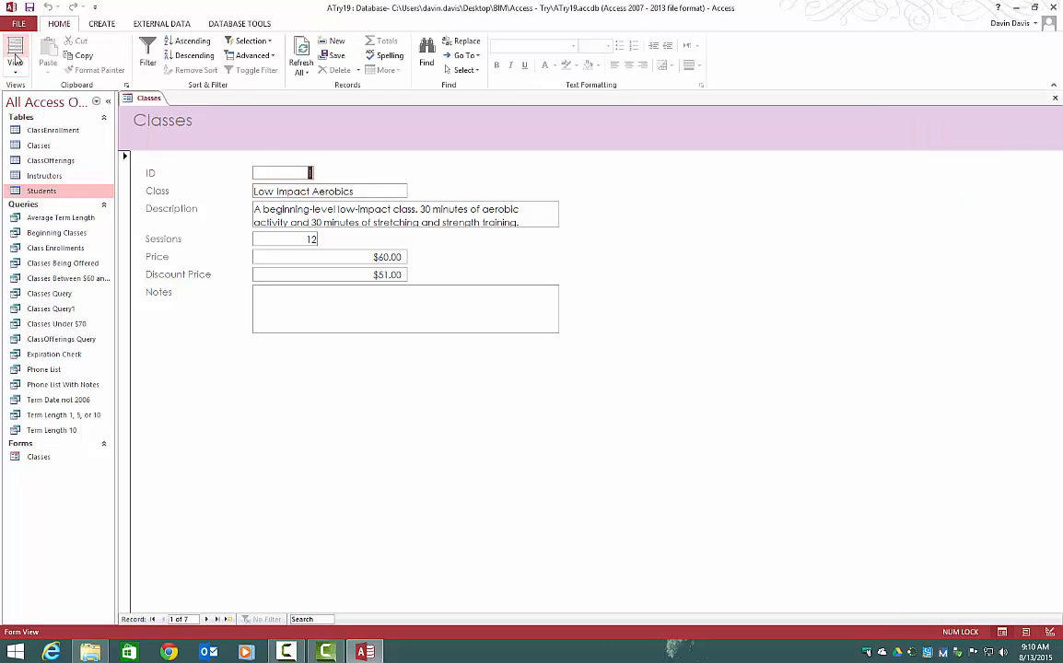
left_click(15, 66)
left_click(19, 107)
left_click(14, 47)
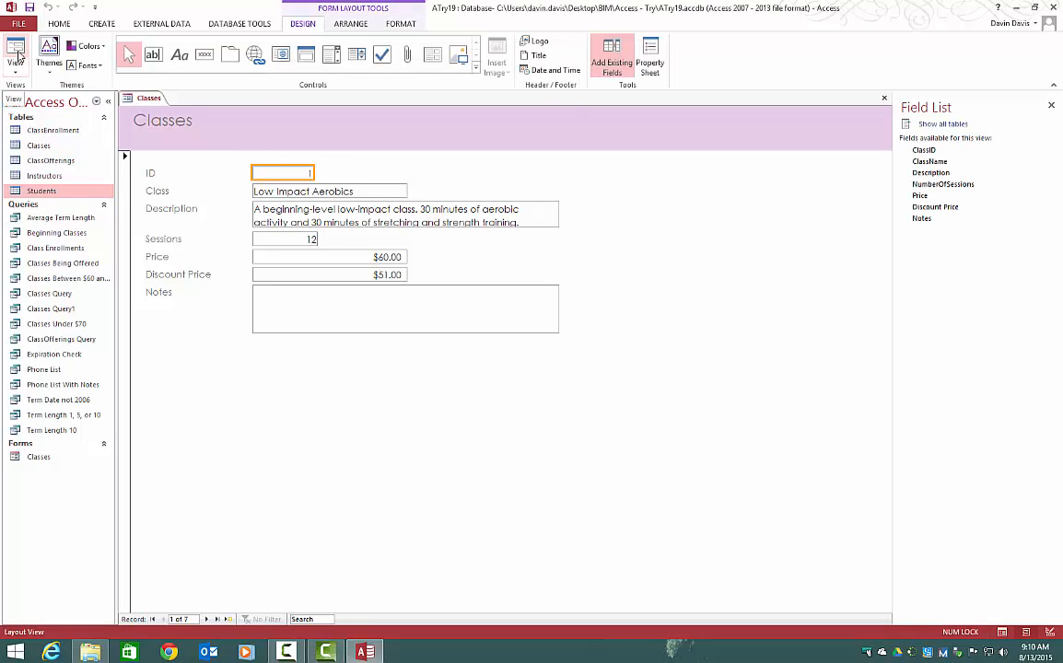
left_click(14, 46)
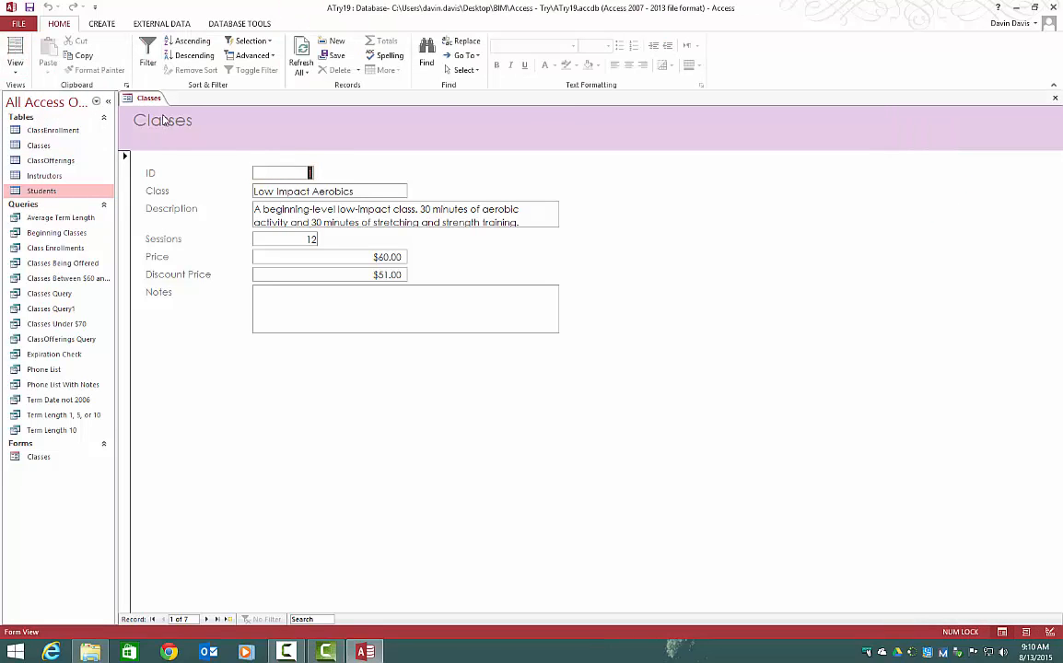
left_click_drag(299, 218, 300, 227)
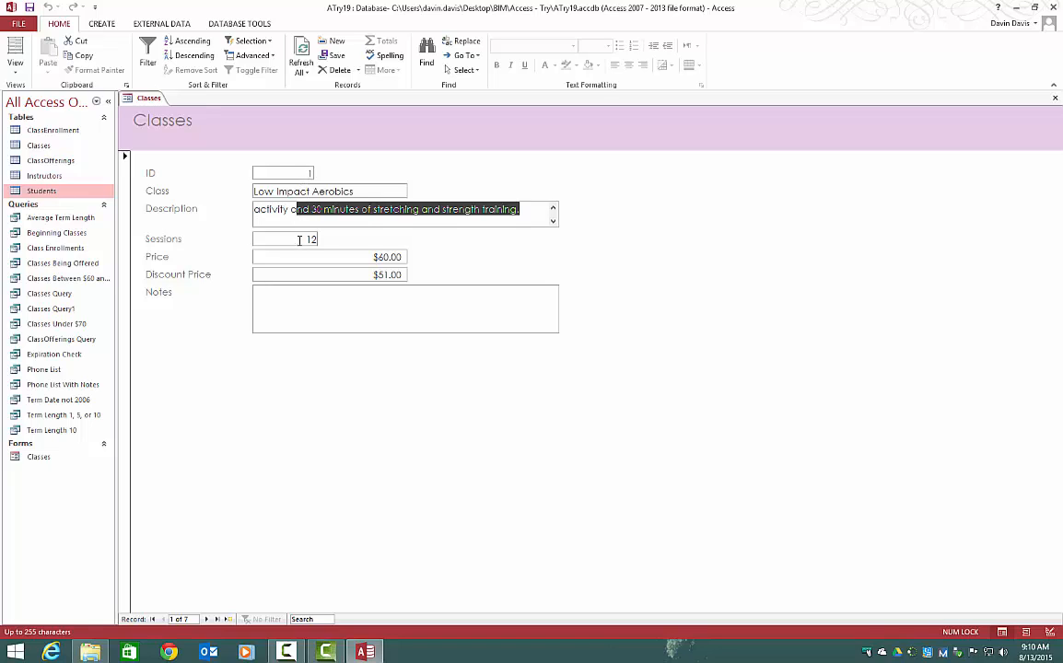
left_click(301, 241)
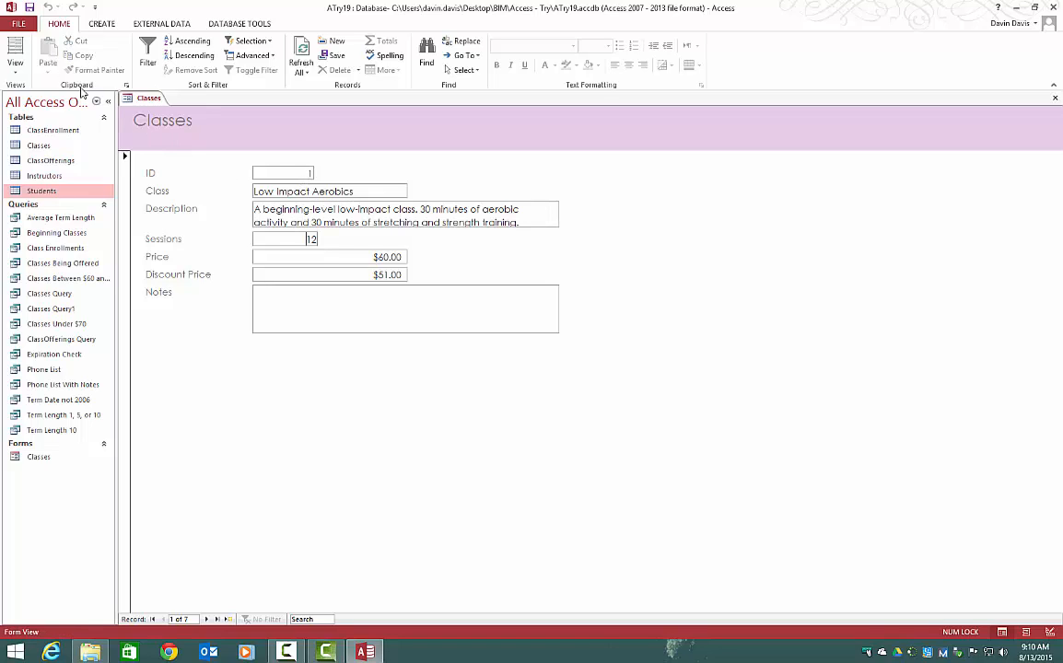
Step: Return the form to Layout View and select the Class, ID and Description field boxes in turn to compare their behavior
left_click(17, 51)
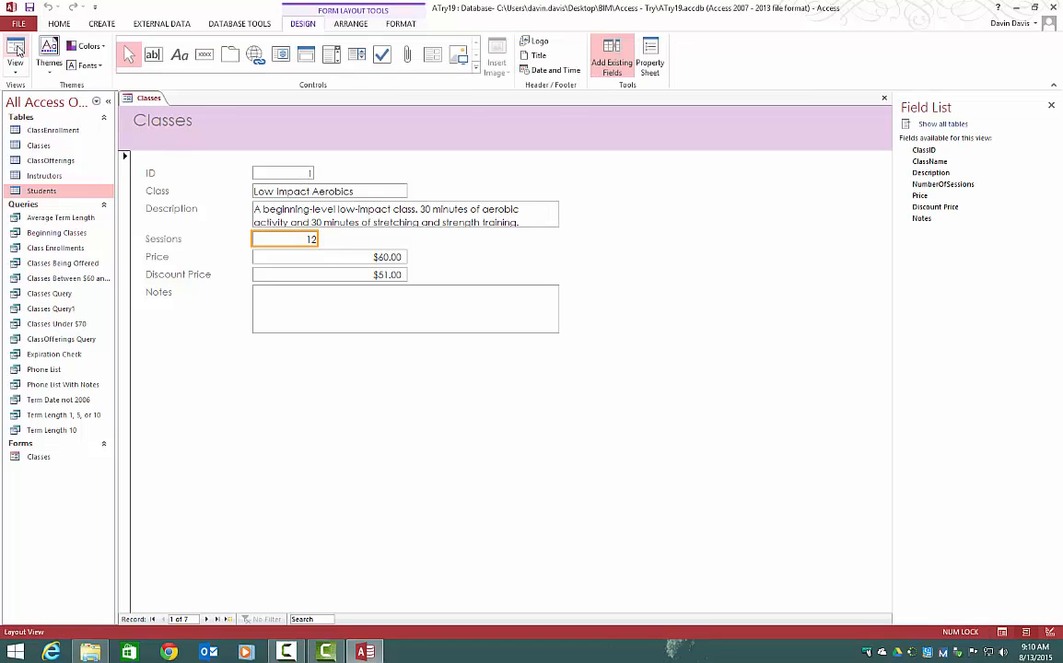
left_click(370, 192)
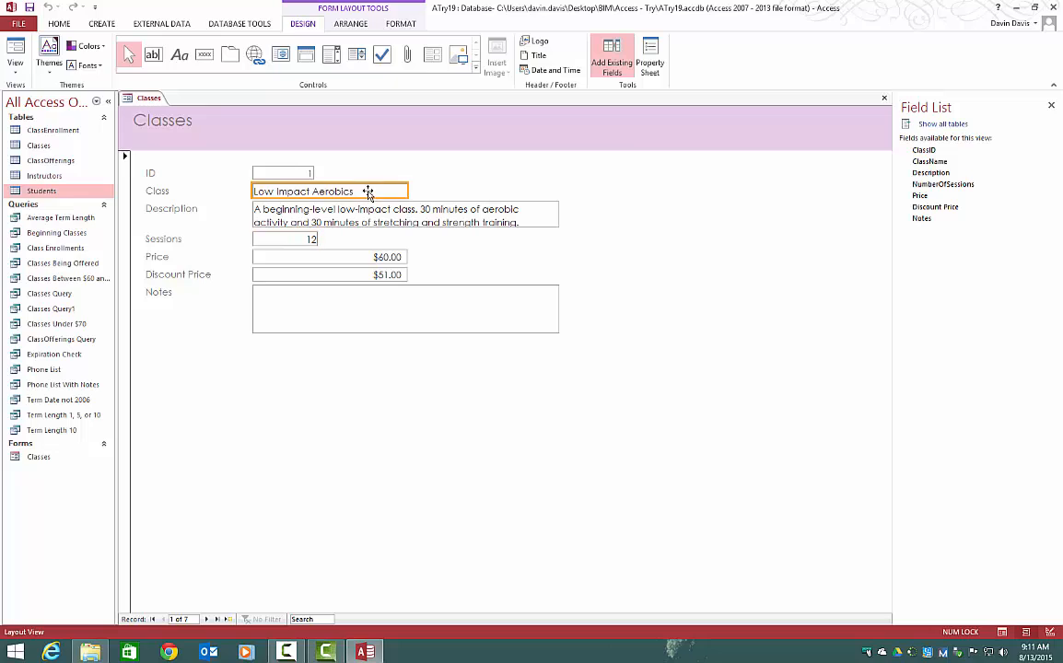
left_click(296, 174)
left_click(295, 193)
left_click(292, 210)
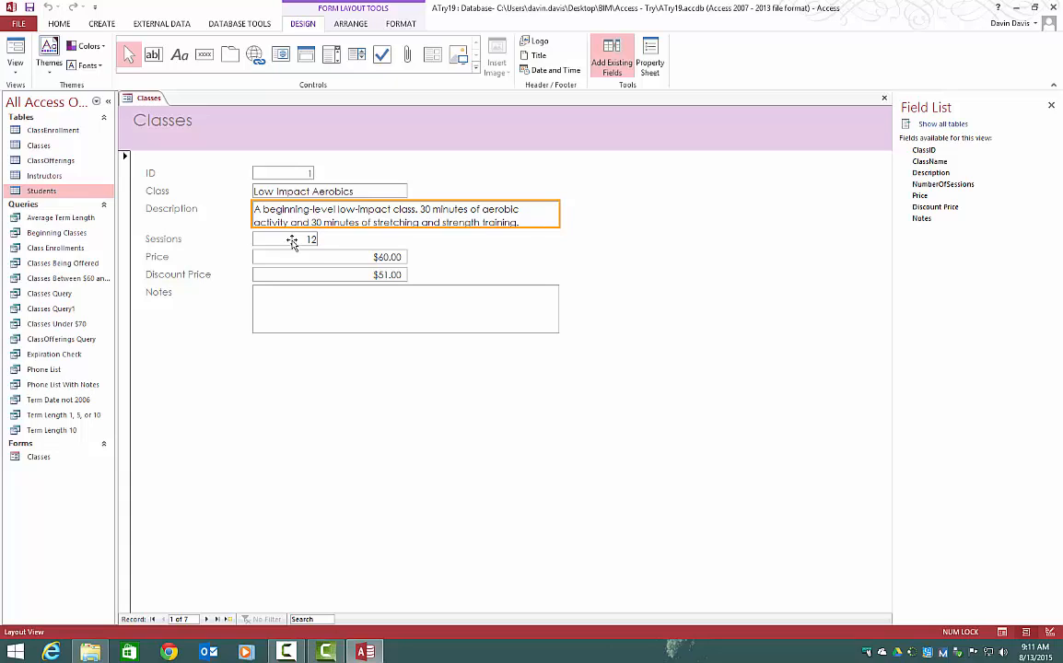
Step: Go to a new blank record and switch the Classes form to Form View for data entry
left_click(228, 620)
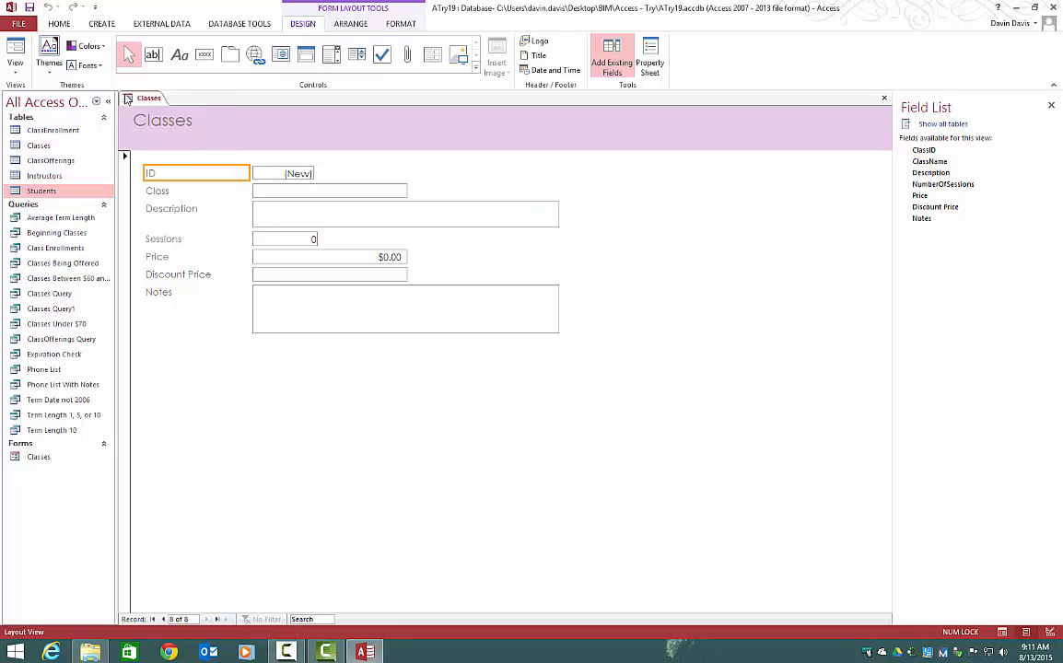
right_click(131, 97)
left_click(166, 154)
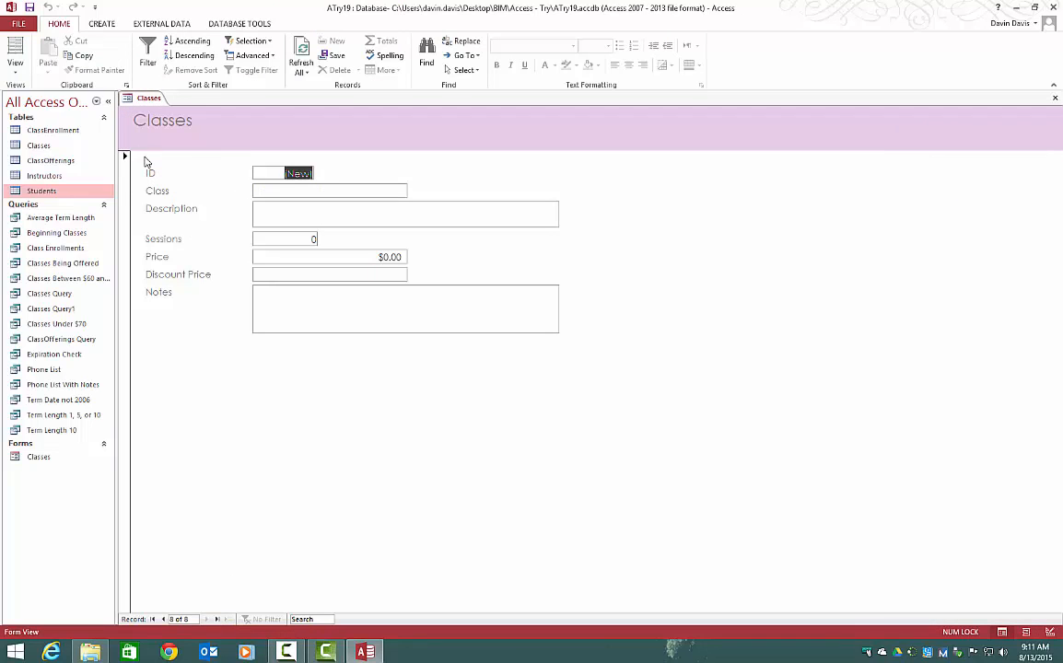
Step: Enter "Beginning Gymnastics" as the new record's class and "blah blah blah" as its description
left_click(309, 190)
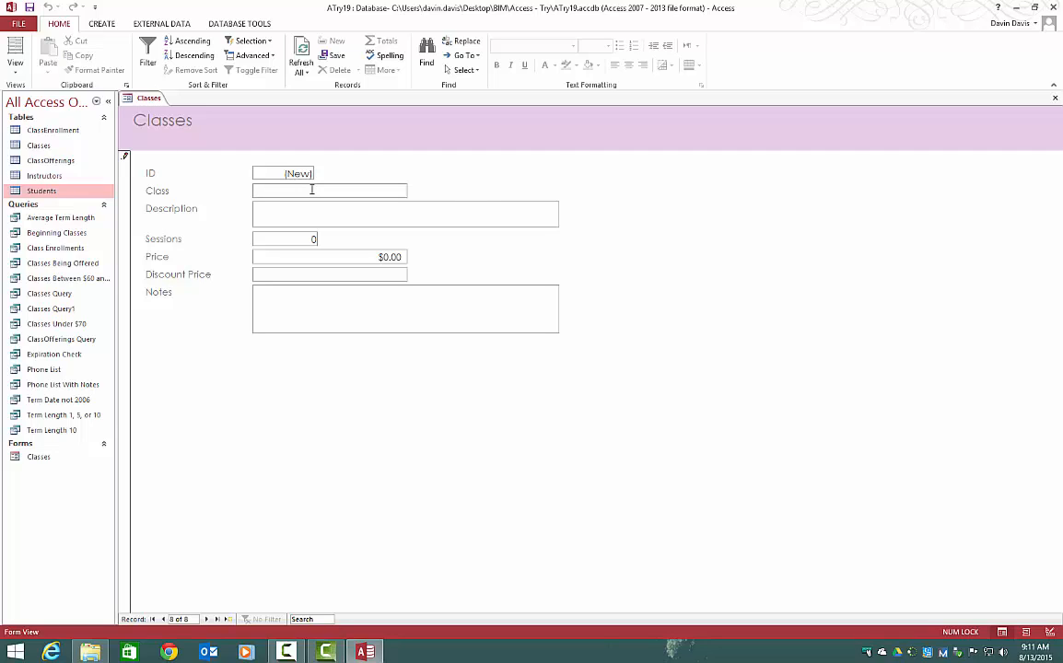
type("Beginning Gymnastics")
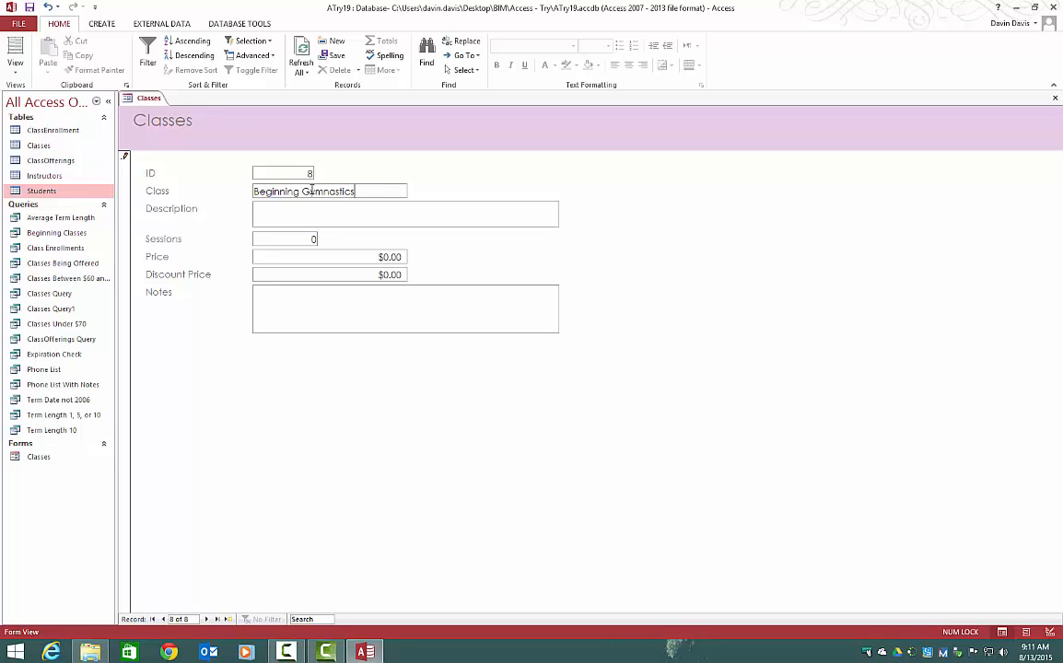
key("Tab")
type("blah bla")
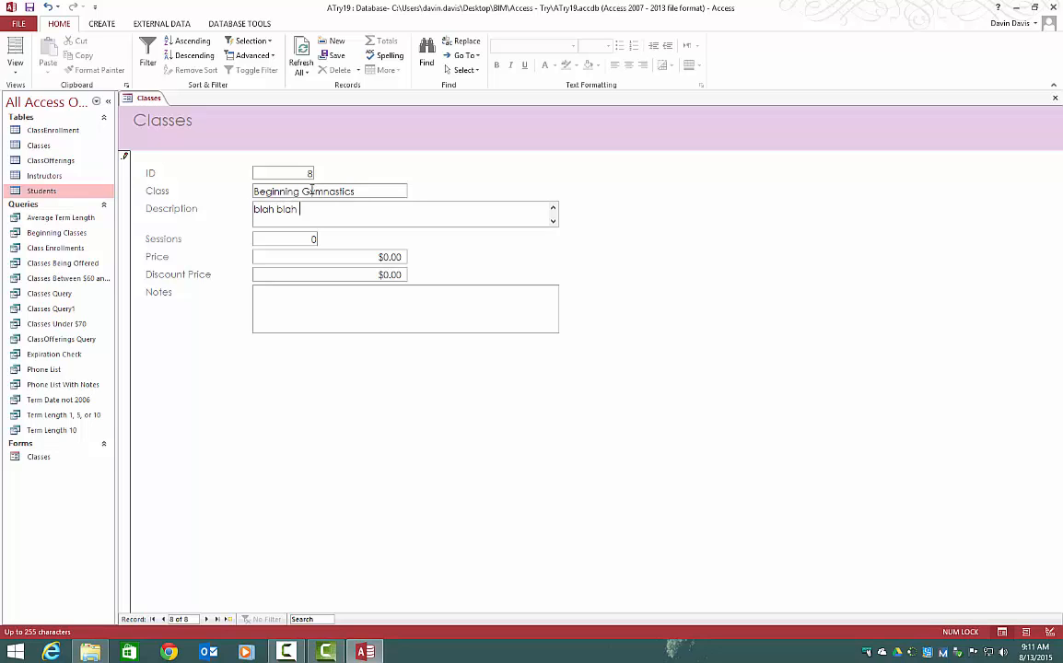
key("Tab")
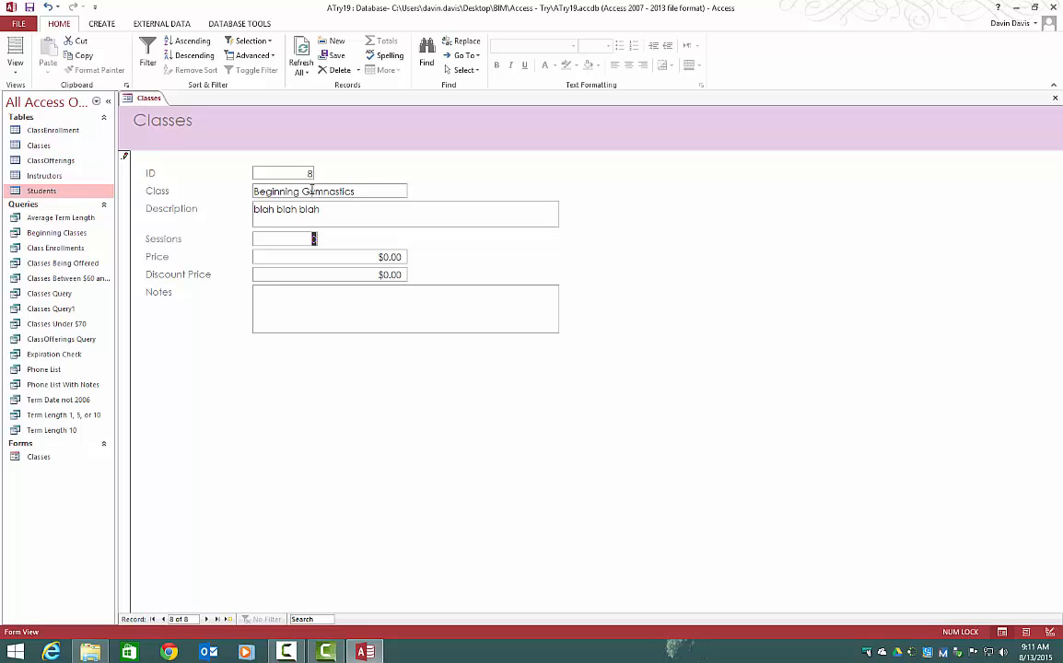
Step: Enter 8 sessions and a price of 120, leave Notes empty, and complete the record by advancing to a new one
type("8")
key("Tab")
type("120")
key("Tab")
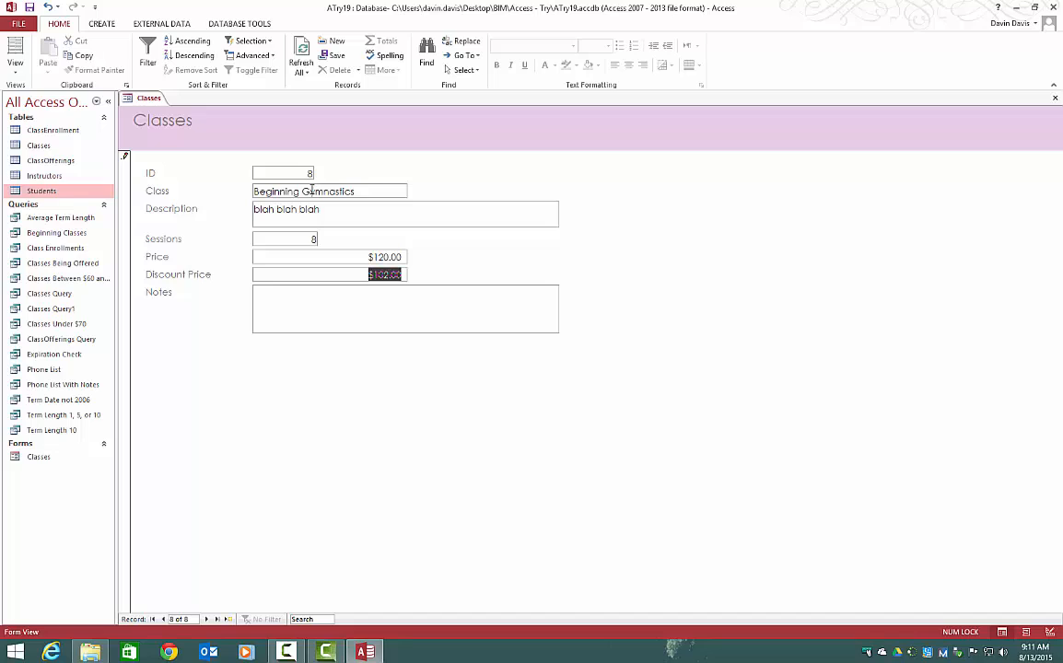
left_click(347, 296)
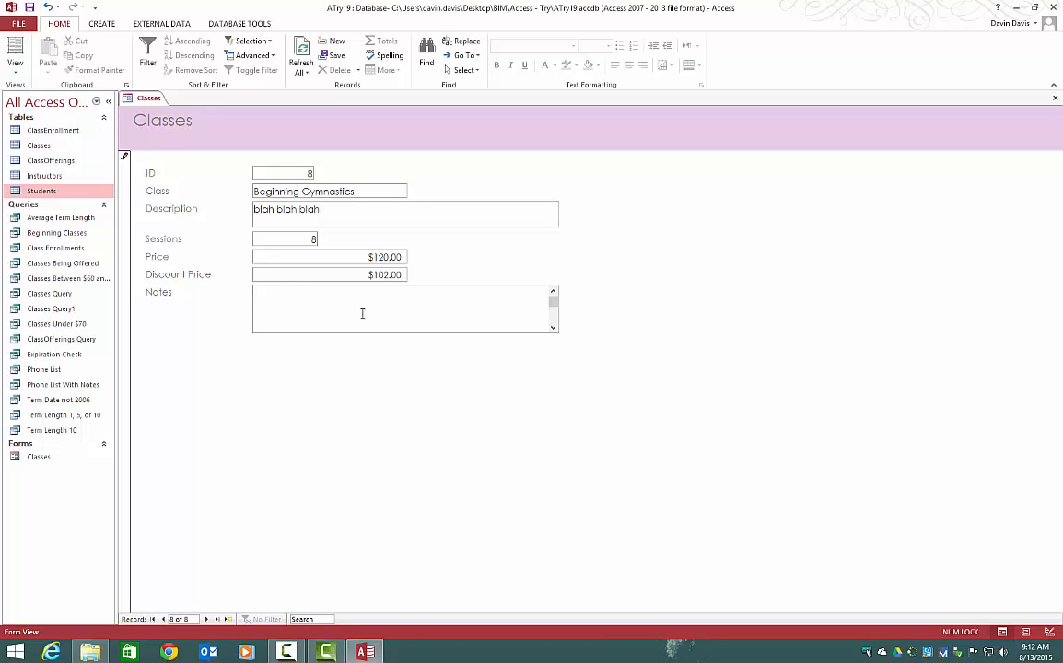
key("Tab")
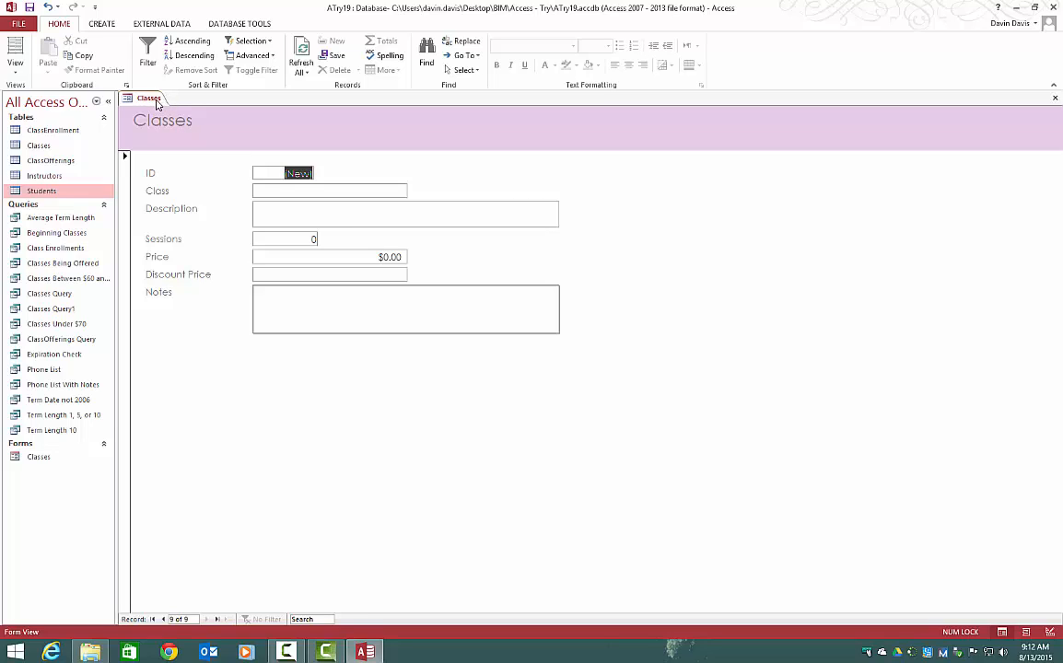
Step: Open the Classes table to check the Beginning Gymnastics record against the form, and close the table
double_click(51, 151)
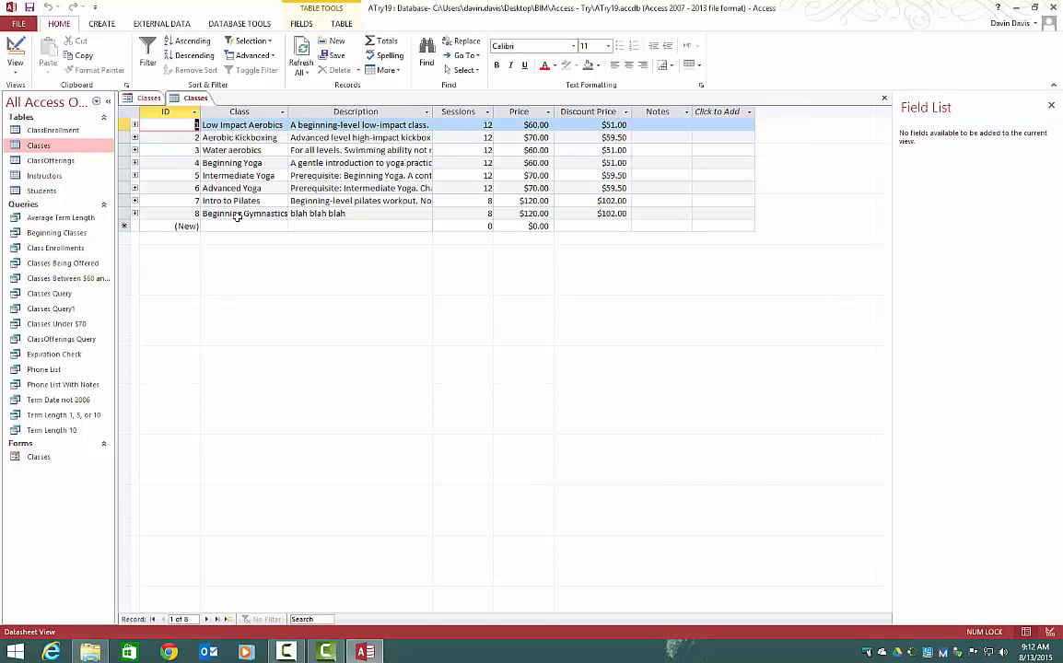
left_click(343, 214)
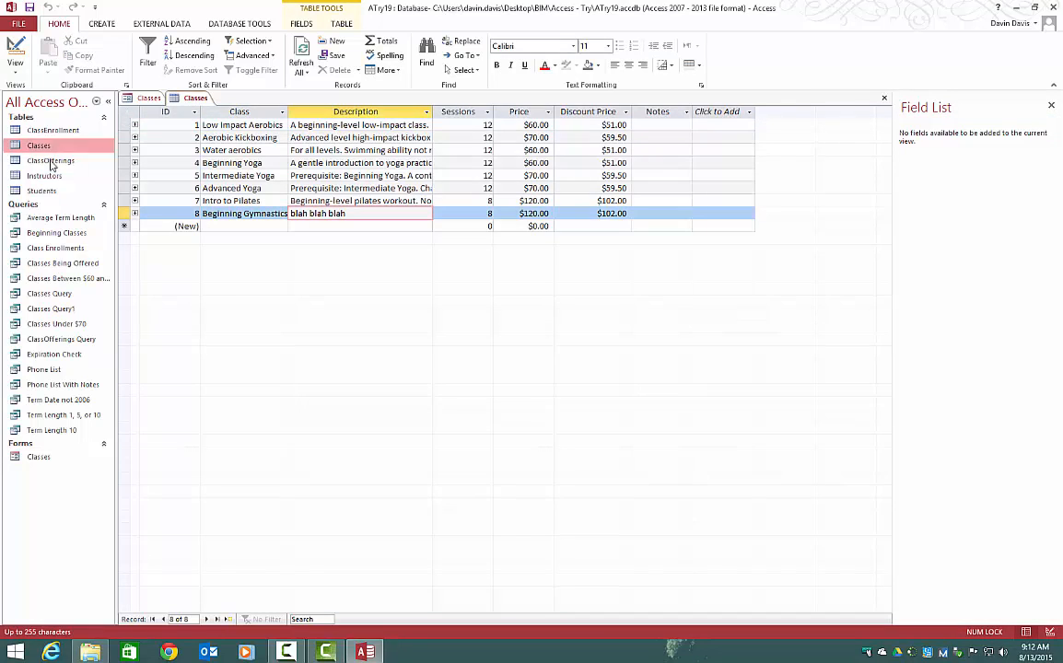
left_click(161, 112)
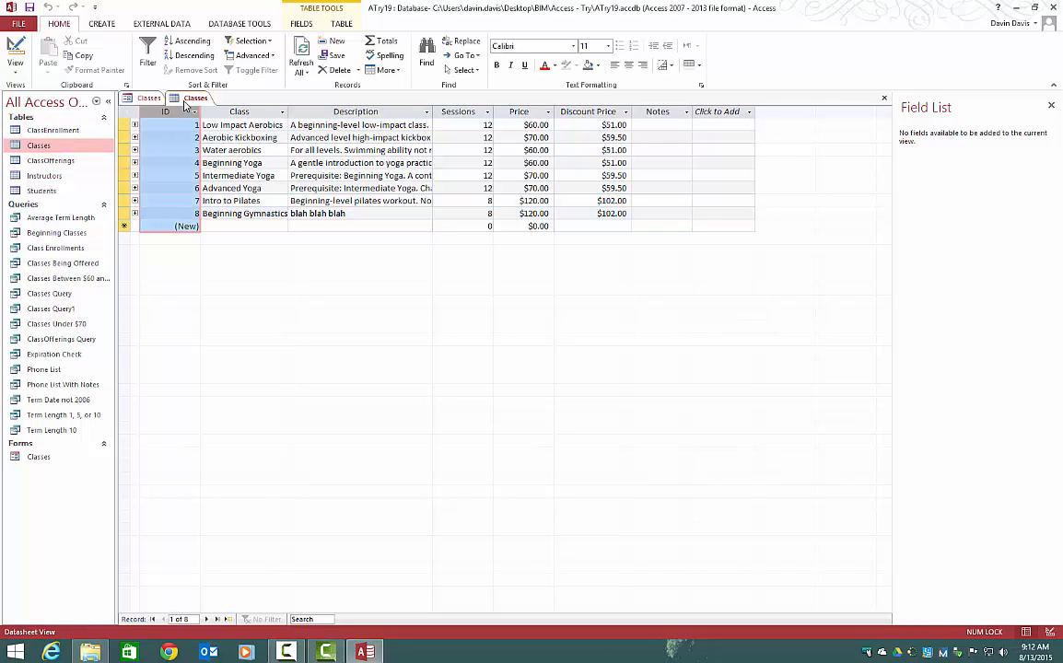
left_click(150, 99)
left_click(197, 98)
right_click(186, 98)
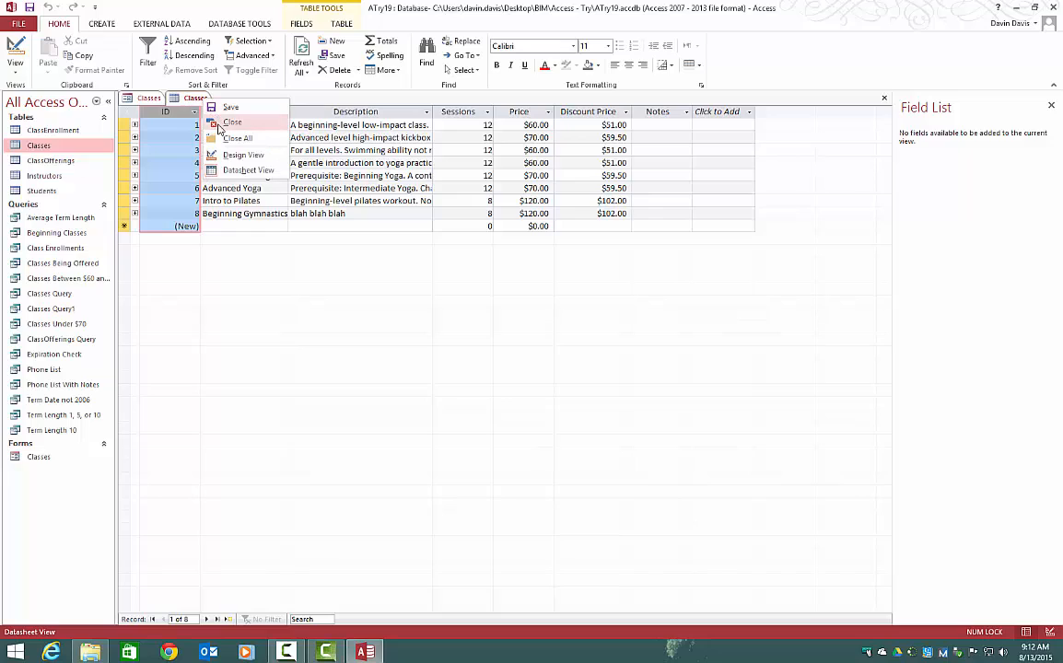
left_click(203, 115)
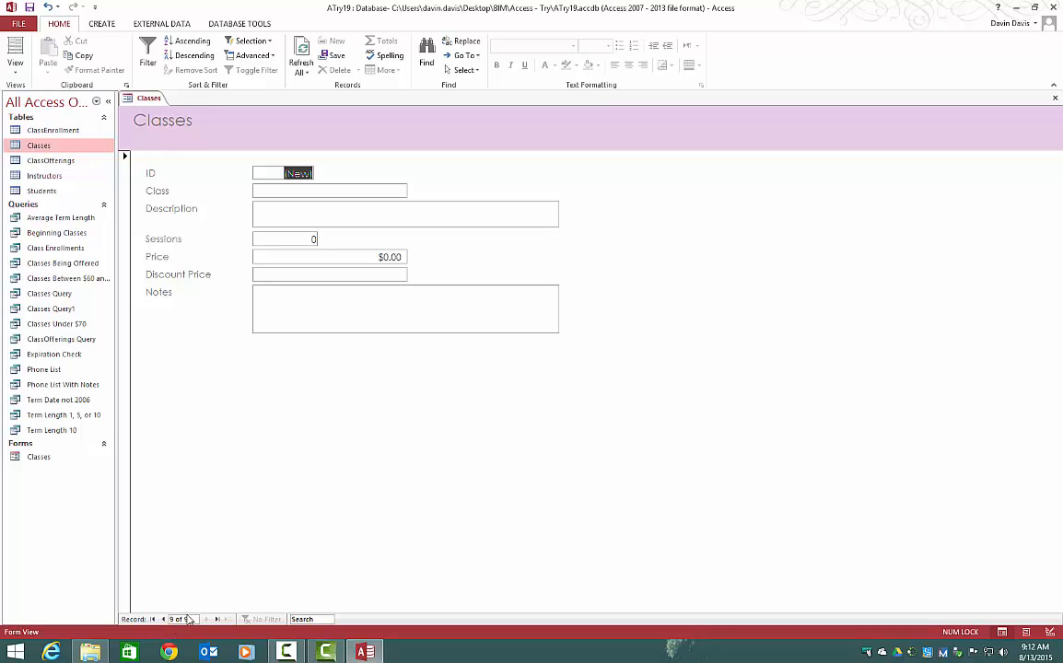
Step: Browse the form's records backward, return to the first one, and advance to the third
left_click(171, 620)
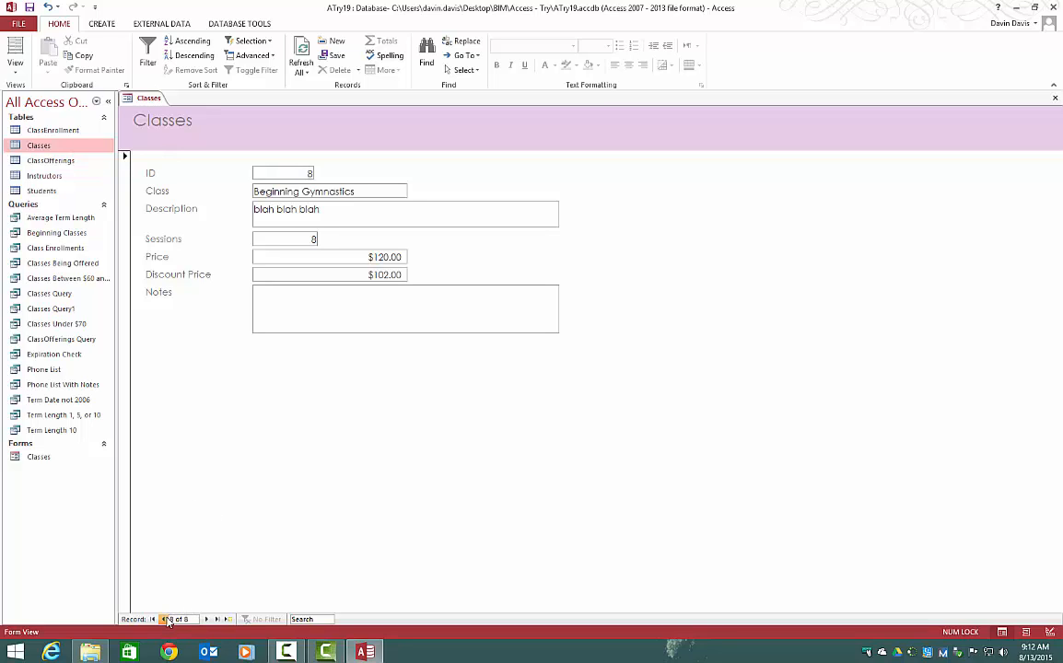
left_click(170, 620)
left_click(154, 620)
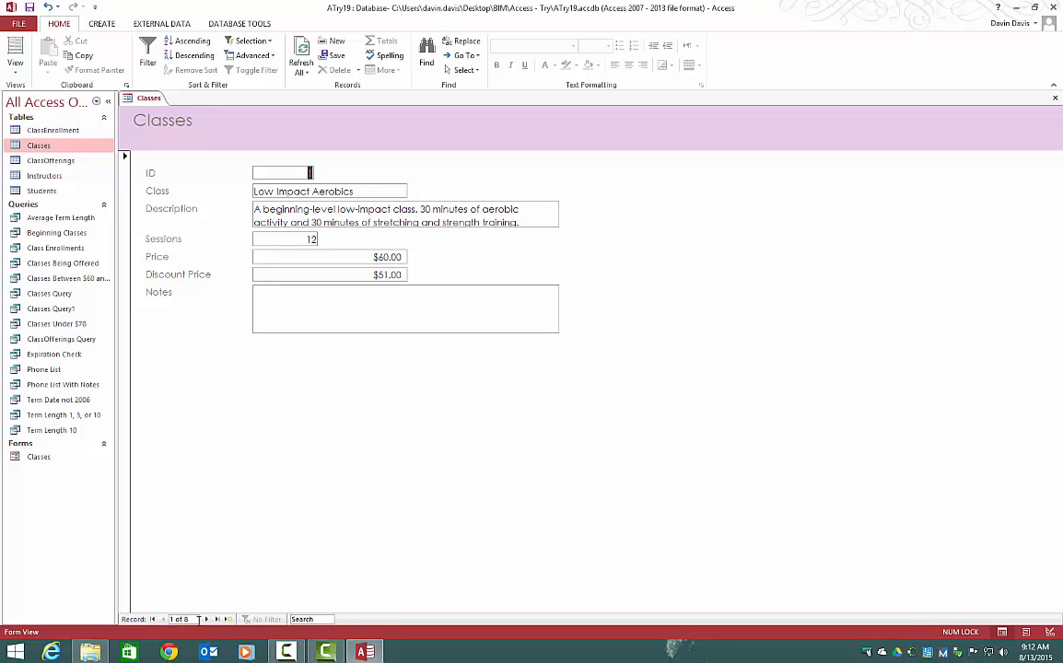
left_click(208, 620)
left_click(208, 620)
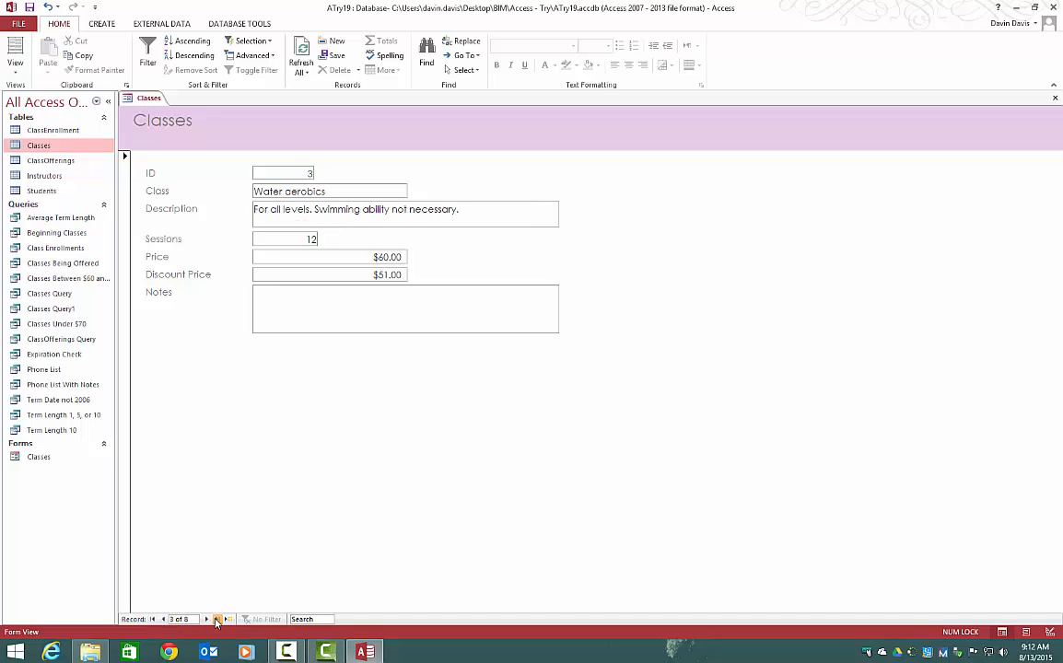
Step: Go to the last record in the Classes form, Beginning Gymnastics, and delete the whole record, accepting the permanent deletion
left_click(217, 620)
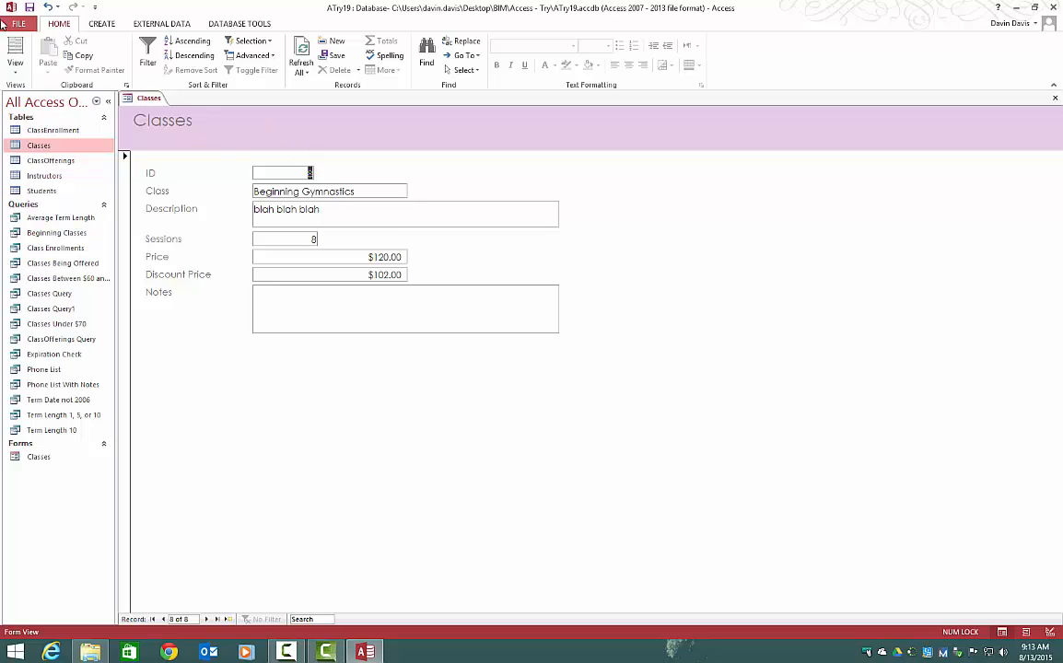
left_click(360, 71)
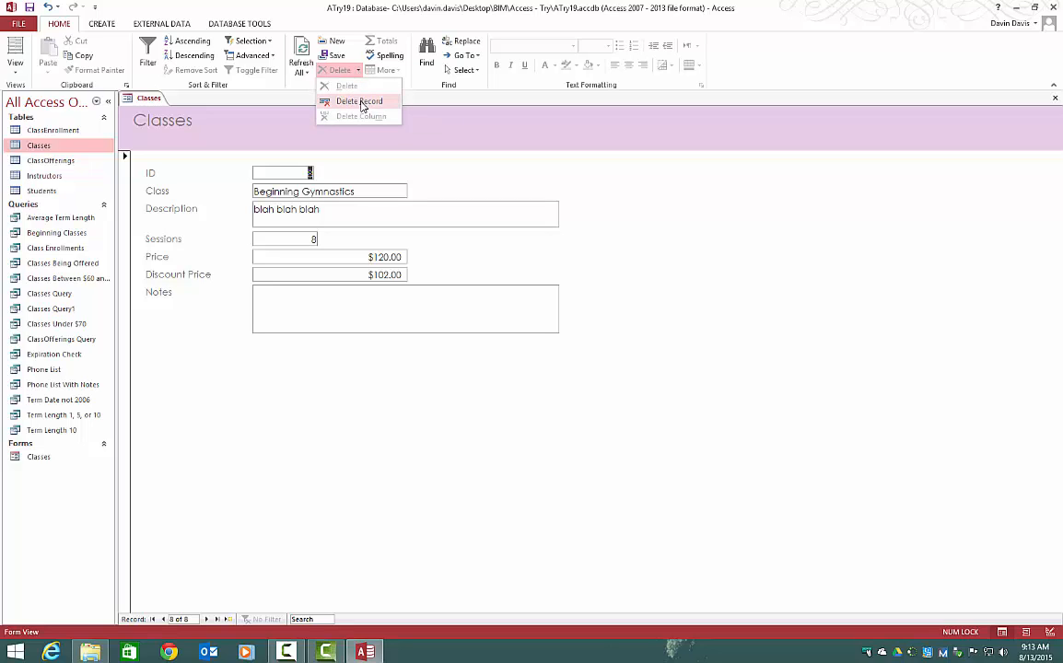
left_click(362, 104)
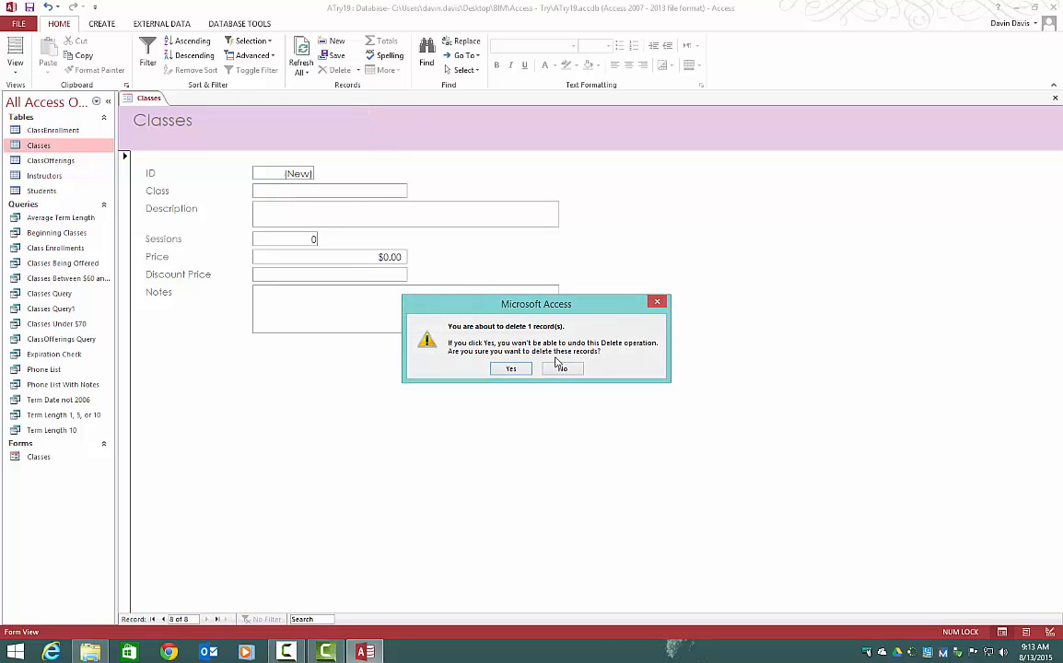
left_click(511, 370)
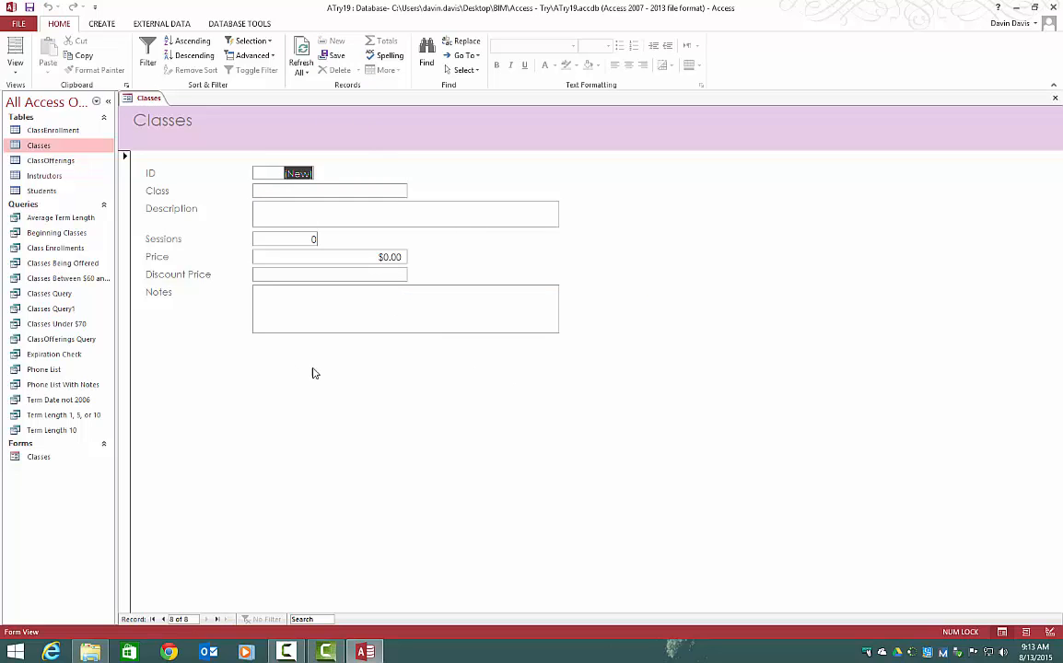
Step: Open the Classes table to check the deletion of the Beginning Gymnastics record, and close the table
double_click(41, 146)
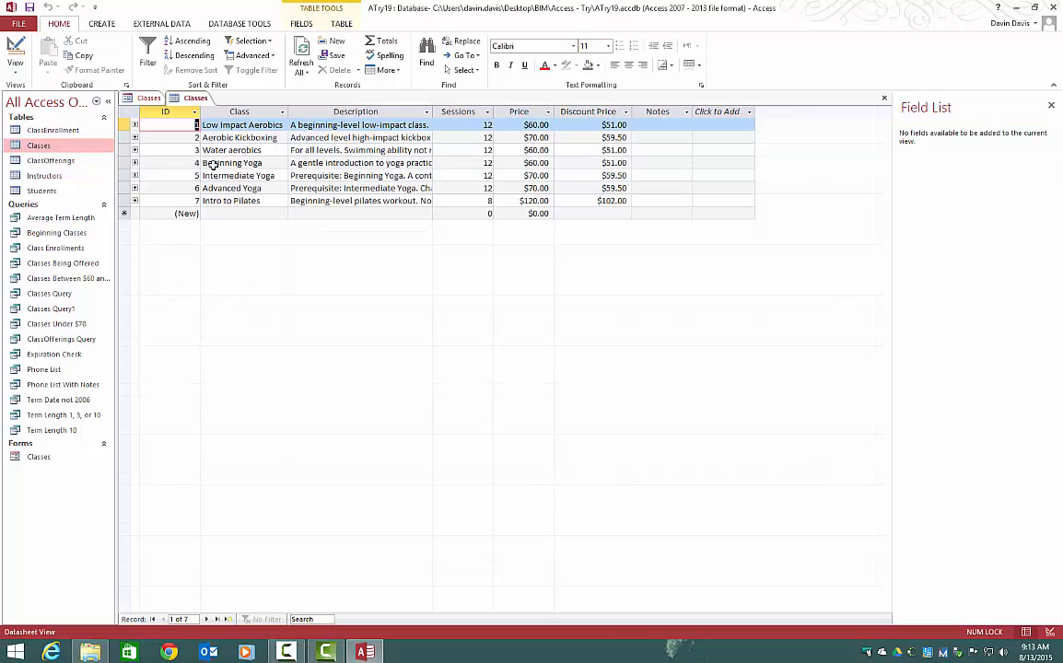
right_click(195, 97)
left_click(229, 121)
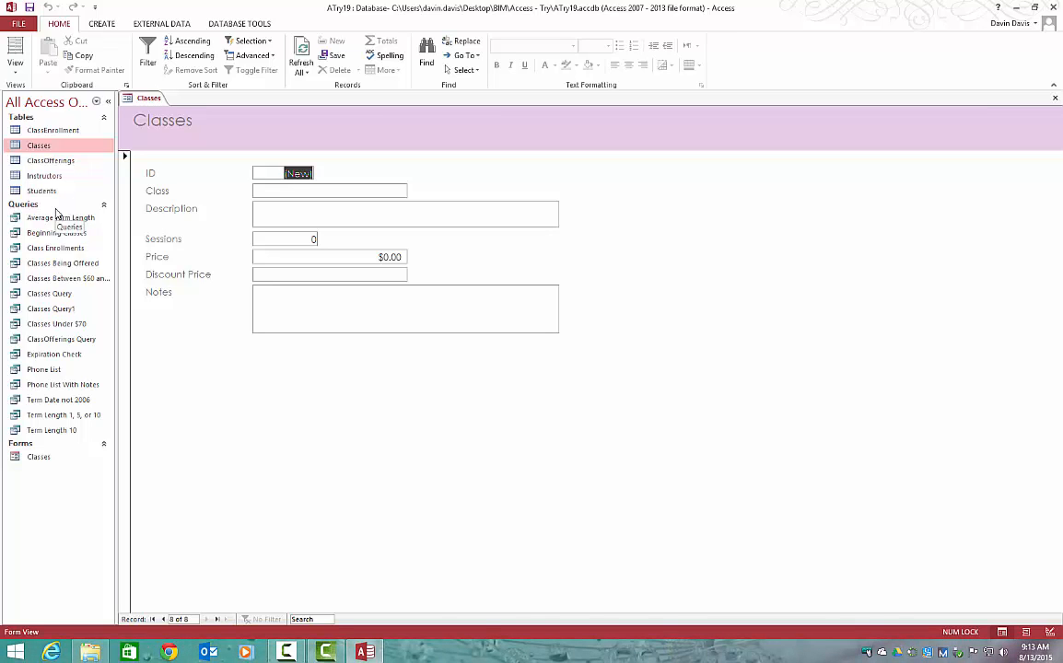
Step: Show the Classes form in Print Preview to examine how its records are laid out on the page
left_click(18, 23)
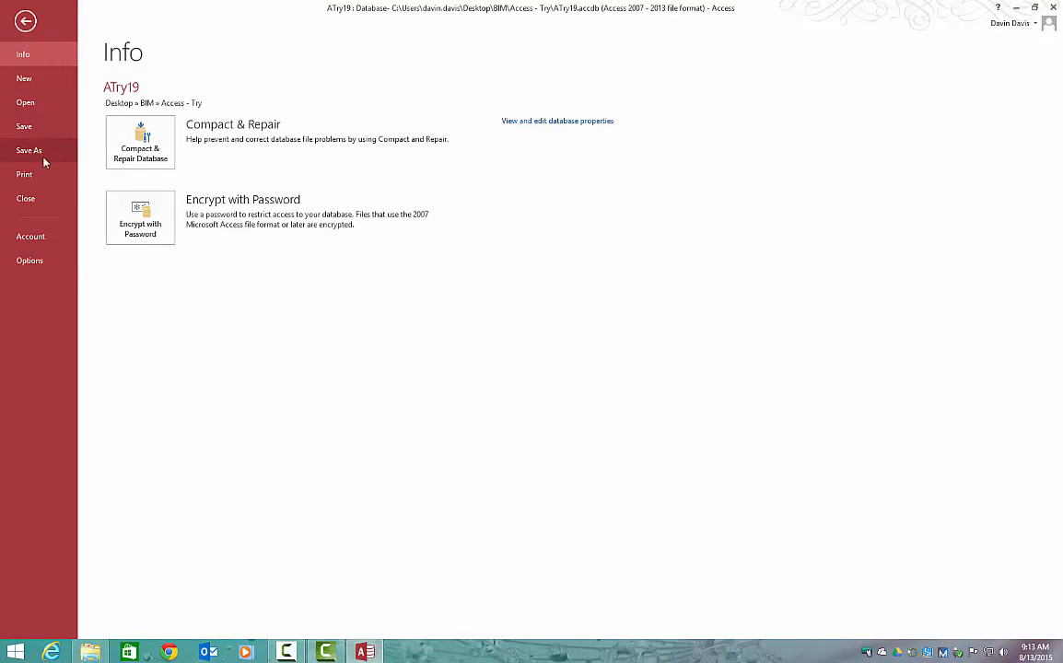
left_click(41, 173)
left_click(130, 201)
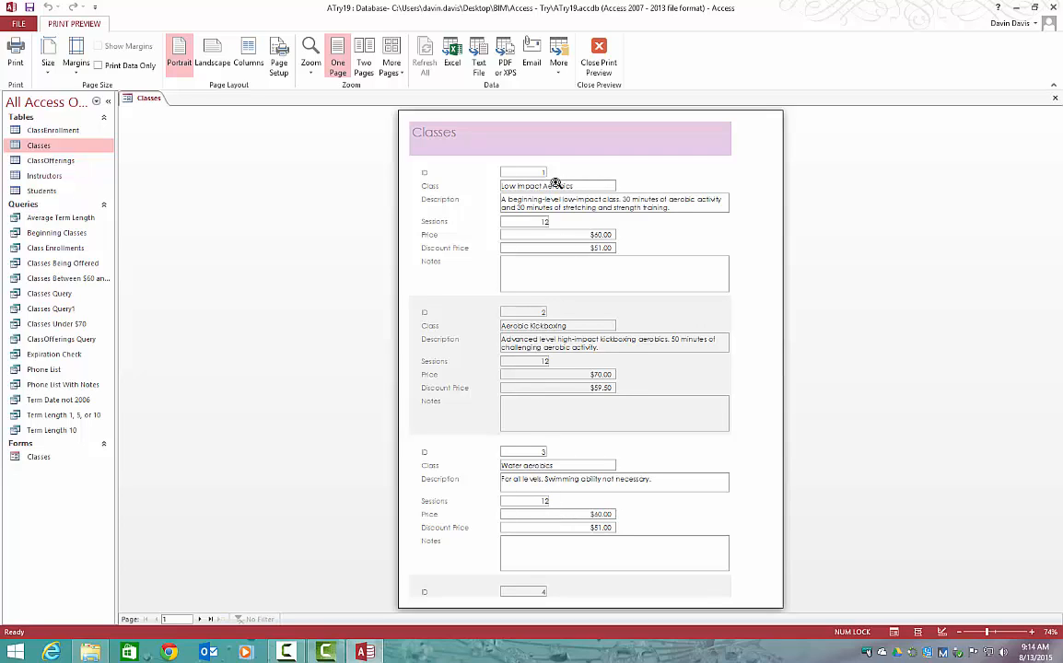
Step: Open the Classes table in Datasheet View alongside the previewed form
left_click(54, 150)
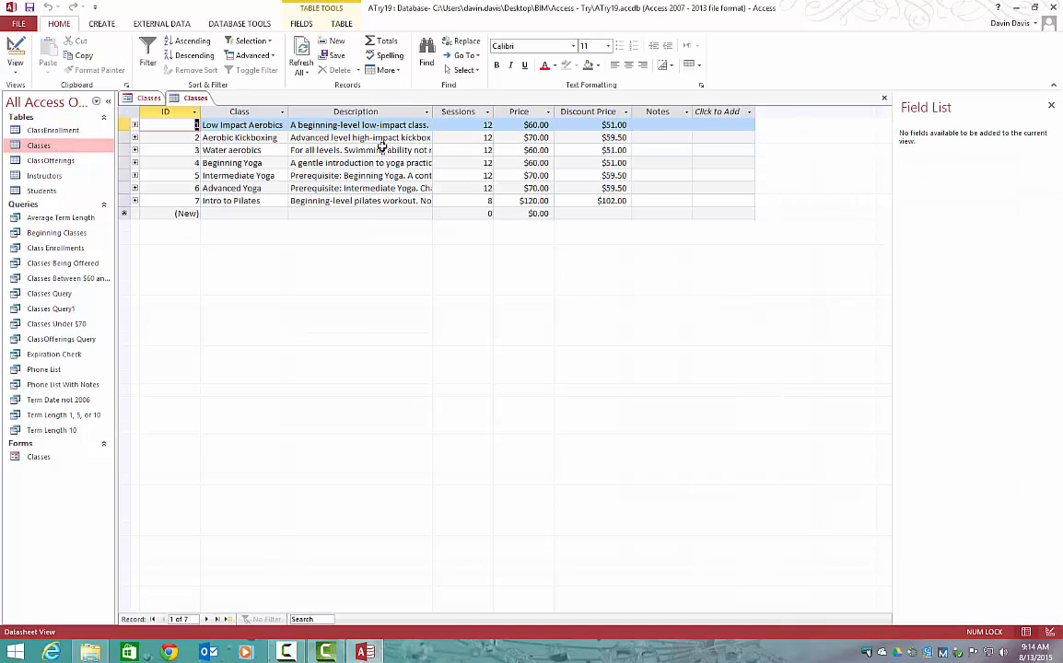